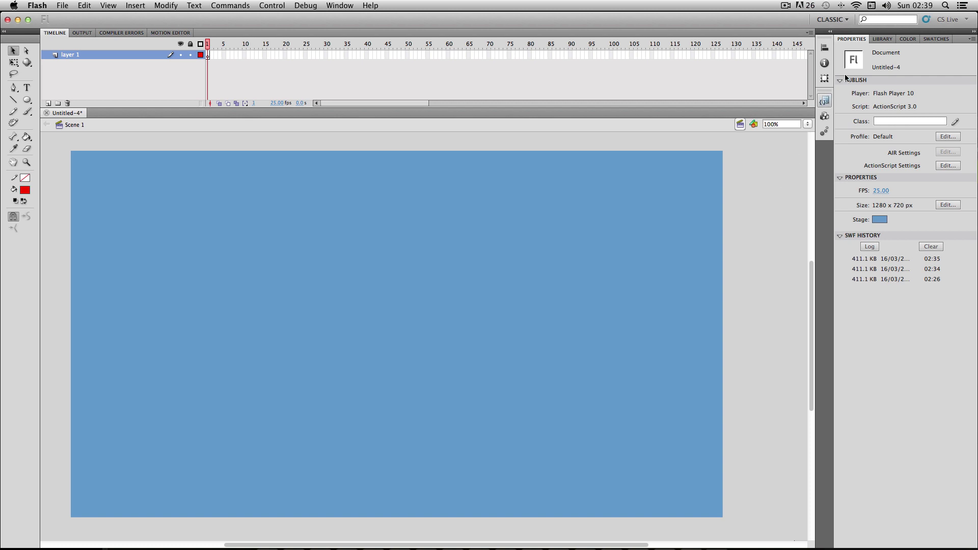
Step: Drag worldmap.jpg from the Library onto the stage and position it near the lower edge
{"action": "left_click", "coordinate": [882, 39]}
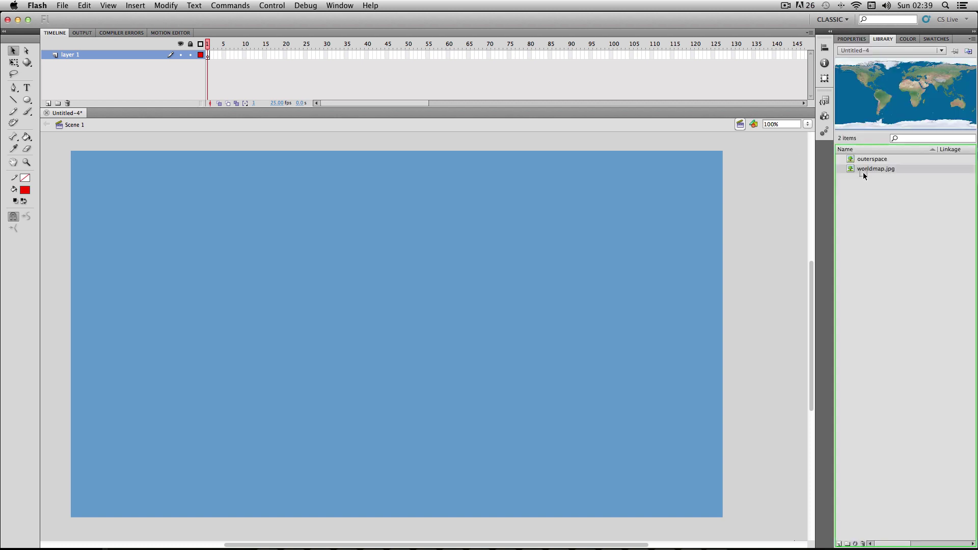
{"action": "left_click_drag", "start_coordinate": [863, 172], "coordinate": [462, 331]}
{"action": "left_click_drag", "start_coordinate": [411, 352], "coordinate": [424, 339]}
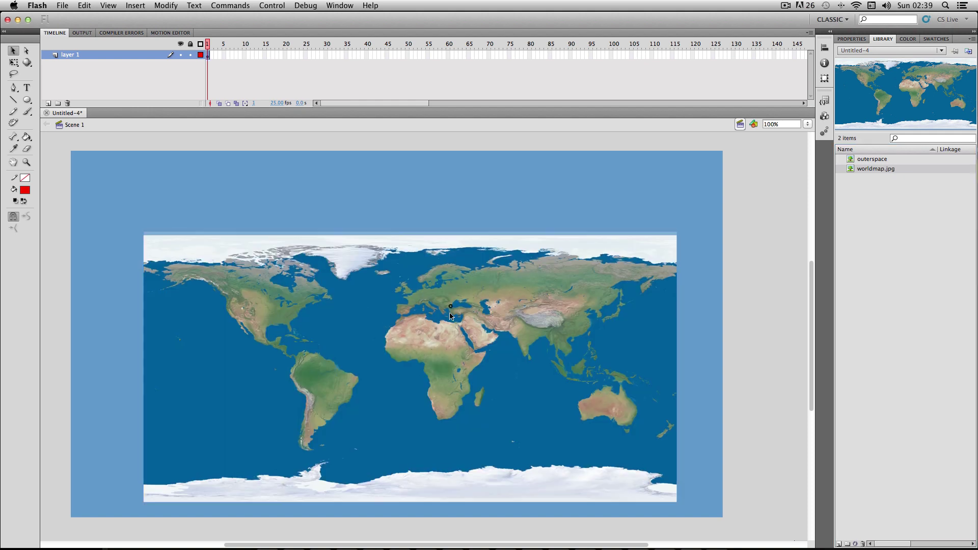
{"action": "left_click_drag", "start_coordinate": [452, 308], "coordinate": [425, 451]}
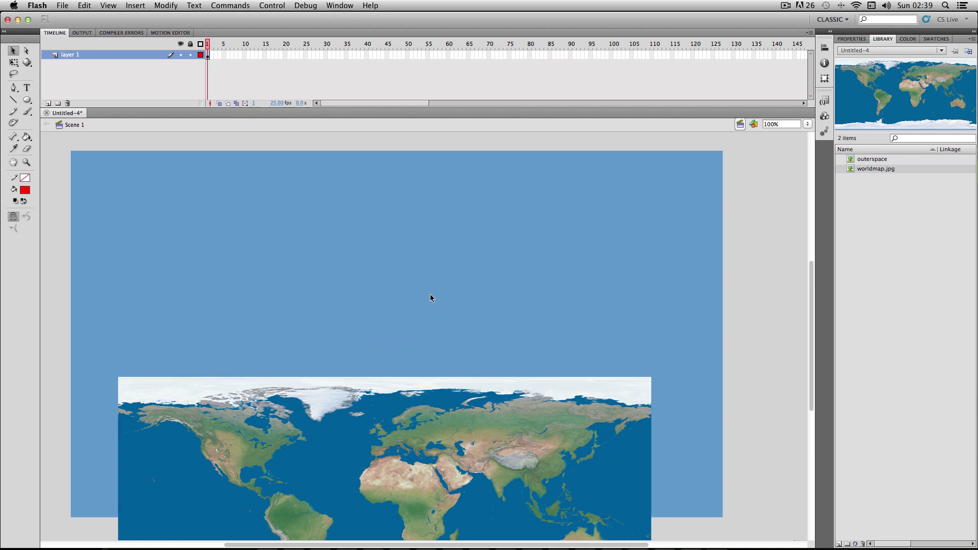
{"action": "left_click_drag", "start_coordinate": [438, 414], "coordinate": [450, 354]}
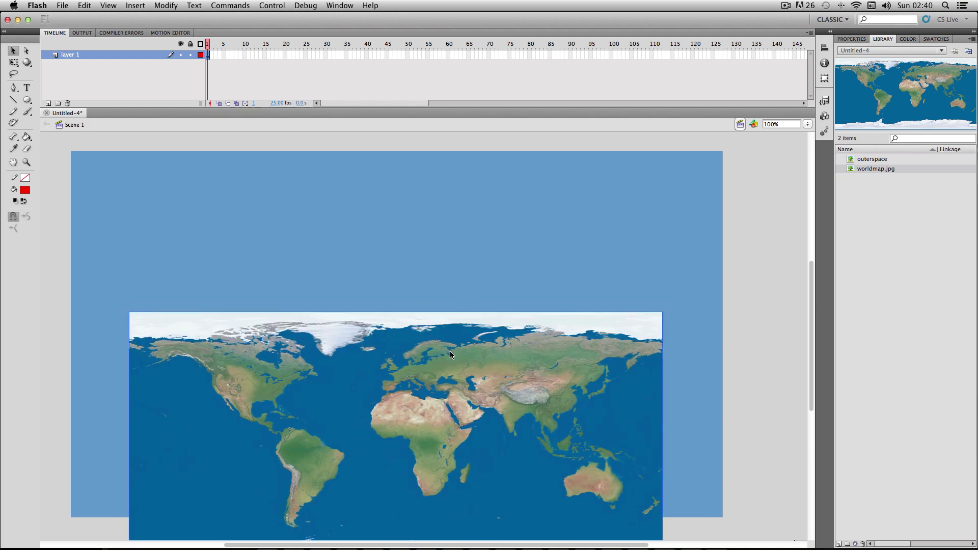
Step: Delete the world map and draw a large red filled circle near the stage centre
{"action": "key", "text": "Delete"}
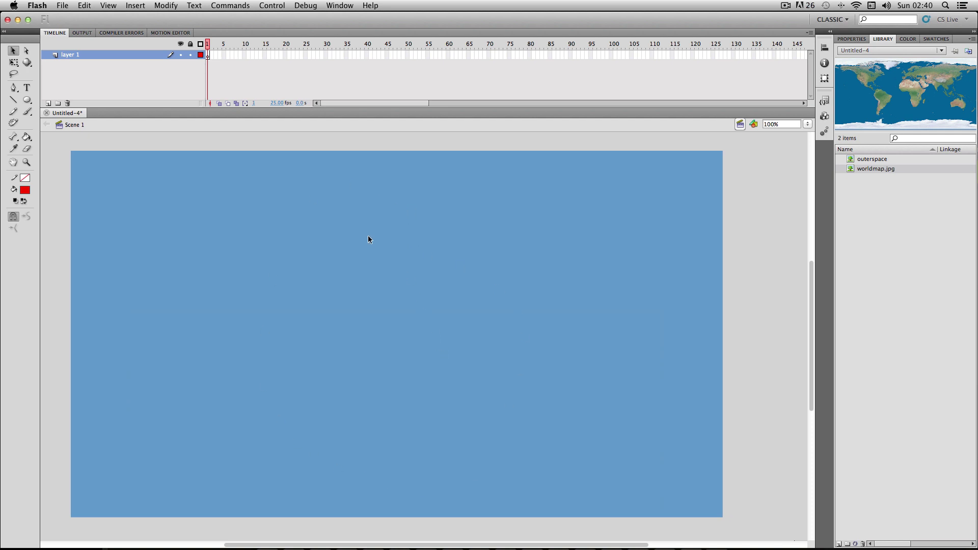
{"action": "left_click", "coordinate": [28, 100]}
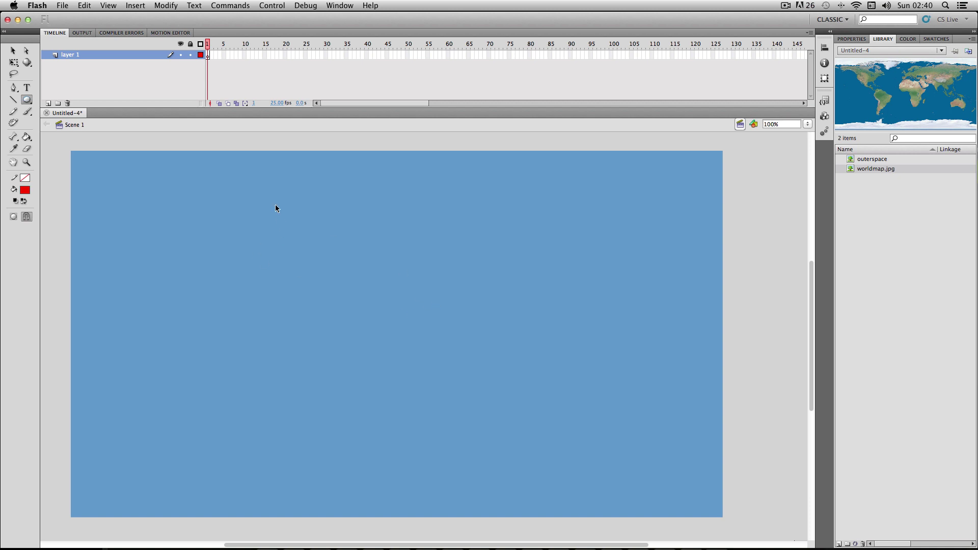
{"action": "left_click_drag", "start_coordinate": [330, 265], "coordinate": [528, 441]}
{"action": "left_click", "coordinate": [13, 51]}
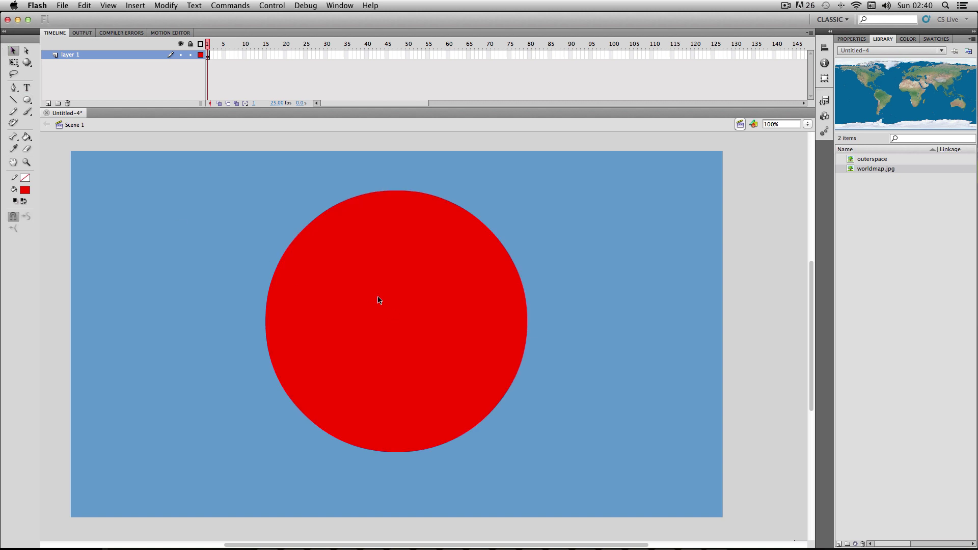
{"action": "left_click_drag", "start_coordinate": [378, 298], "coordinate": [408, 303]}
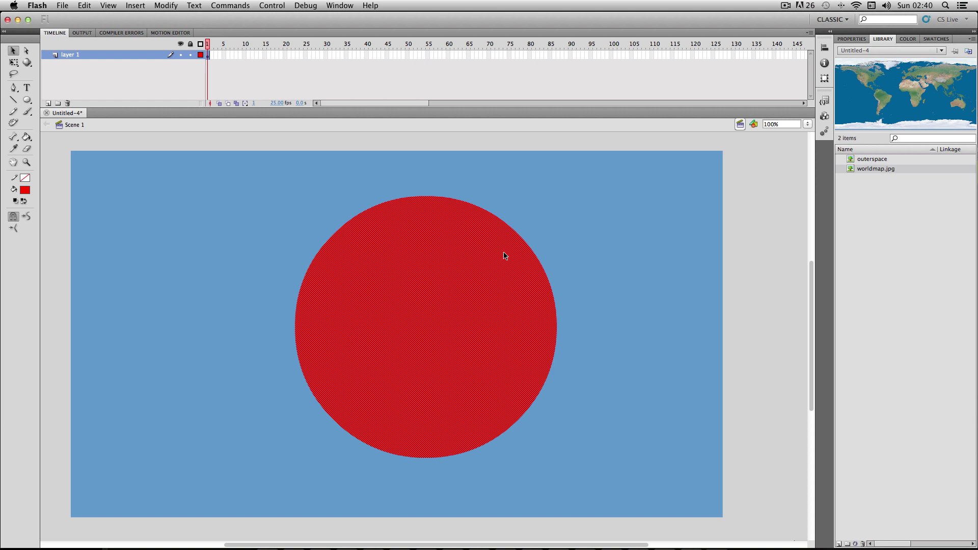
Step: Rename the circle's layer to 'mask'
{"action": "left_click", "coordinate": [276, 240]}
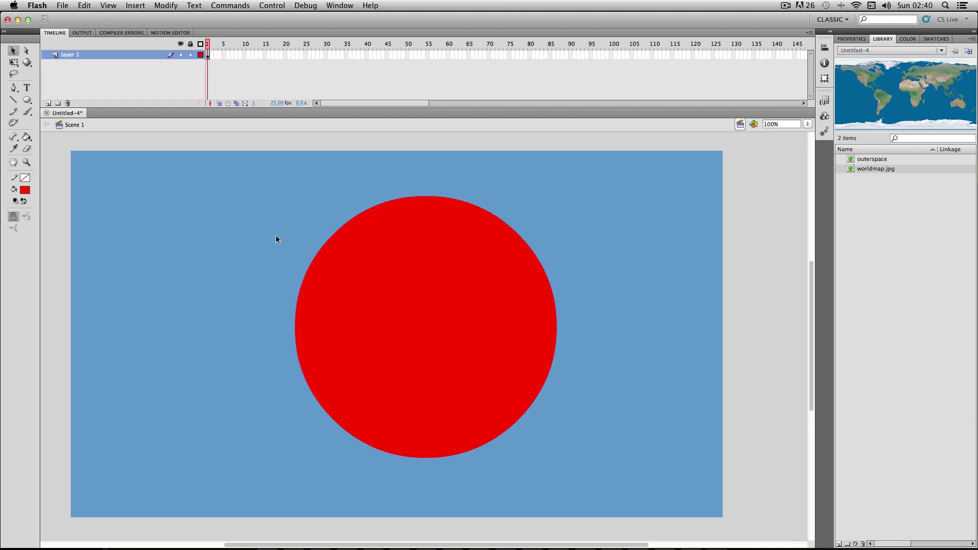
{"action": "double_click", "coordinate": [81, 54]}
{"action": "type", "text": "ma"}
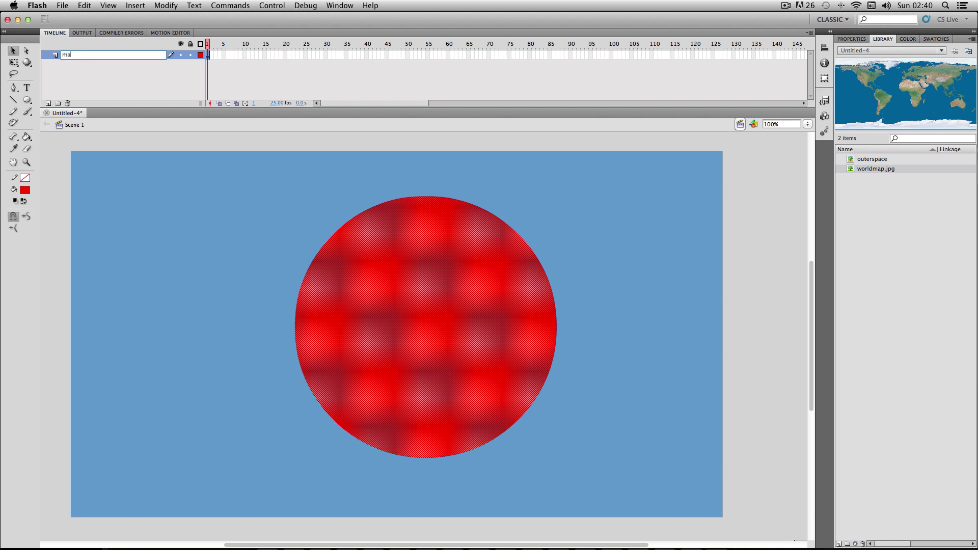
{"action": "type", "text": "sk"}
{"action": "key", "text": "Return"}
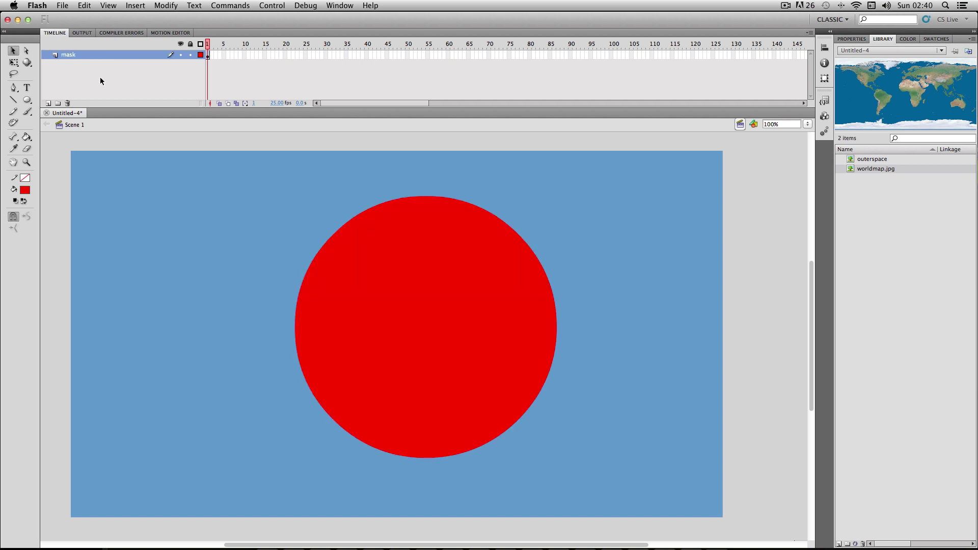
Step: Add a new layer below mask and name it 'texture'
{"action": "left_click", "coordinate": [48, 103]}
{"action": "mouse_move", "coordinate": [76, 55]}
{"action": "left_mouse_down"}
{"action": "mouse_move", "coordinate": [75, 82]}
{"action": "mouse_move", "coordinate": [75, 66]}
{"action": "left_mouse_up"}
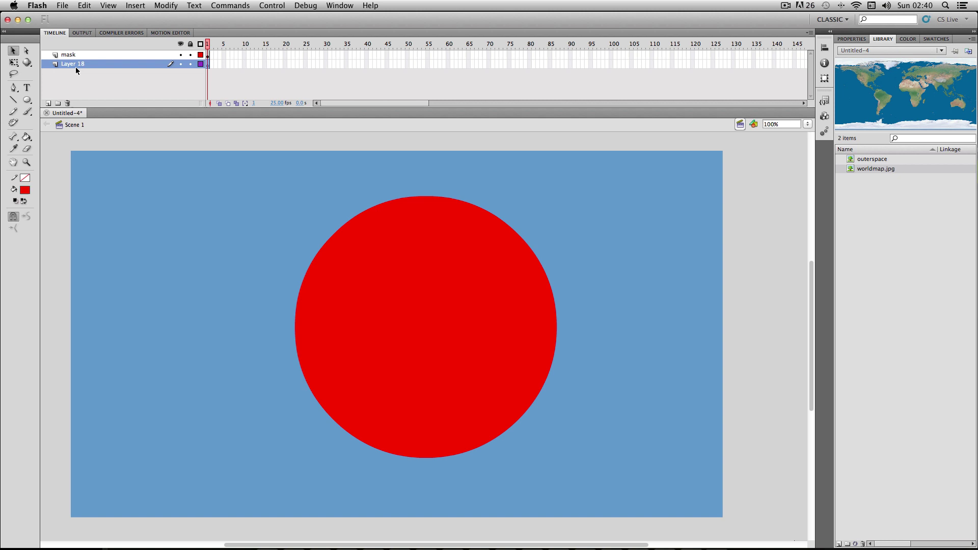
{"action": "double_click", "coordinate": [76, 65]}
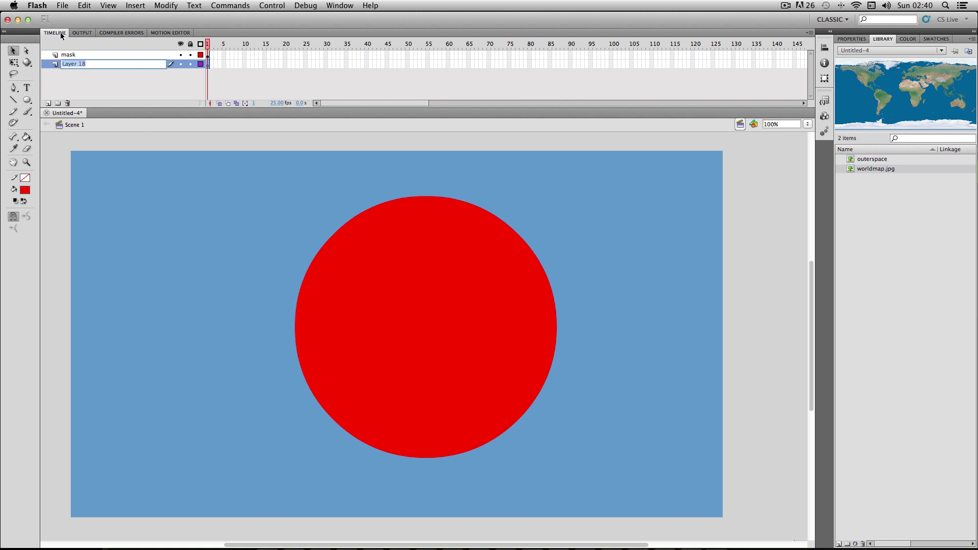
{"action": "type", "text": "texture"}
{"action": "key", "text": "Return"}
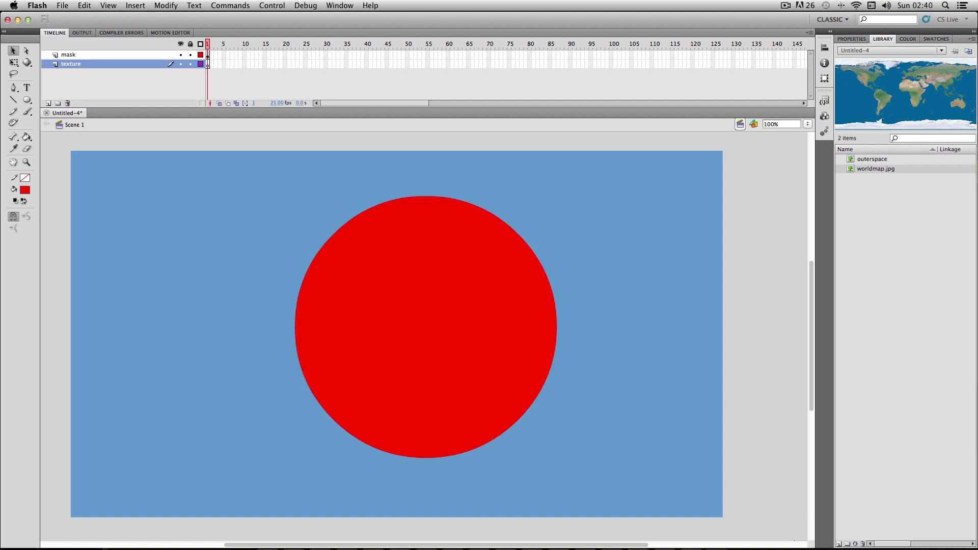
Step: Lock the mask layer and display its contents as outlines
{"action": "left_click", "coordinate": [96, 54]}
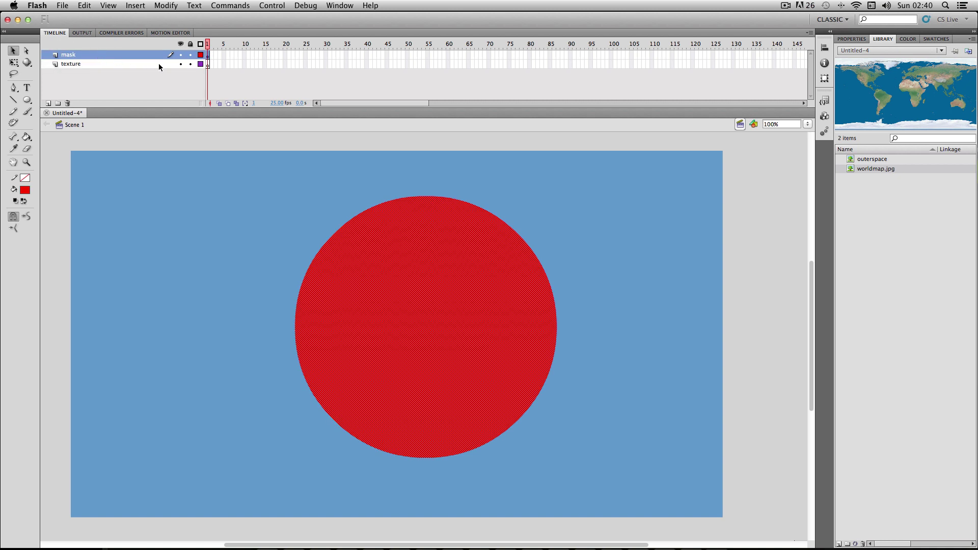
{"action": "left_click", "coordinate": [189, 55]}
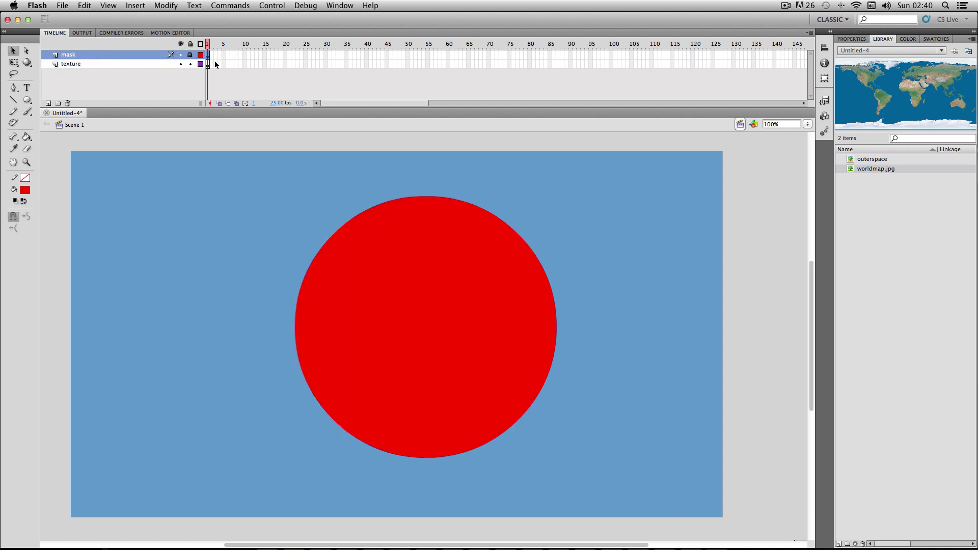
{"action": "left_click", "coordinate": [201, 55]}
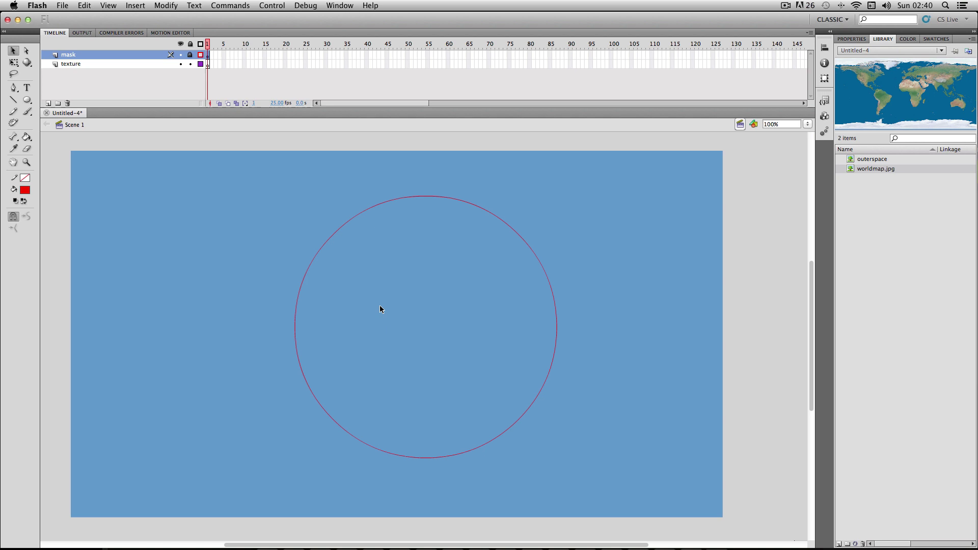
Step: Place worldmap.jpg on the texture layer and zoom the view out to 50%
{"action": "left_click", "coordinate": [83, 63]}
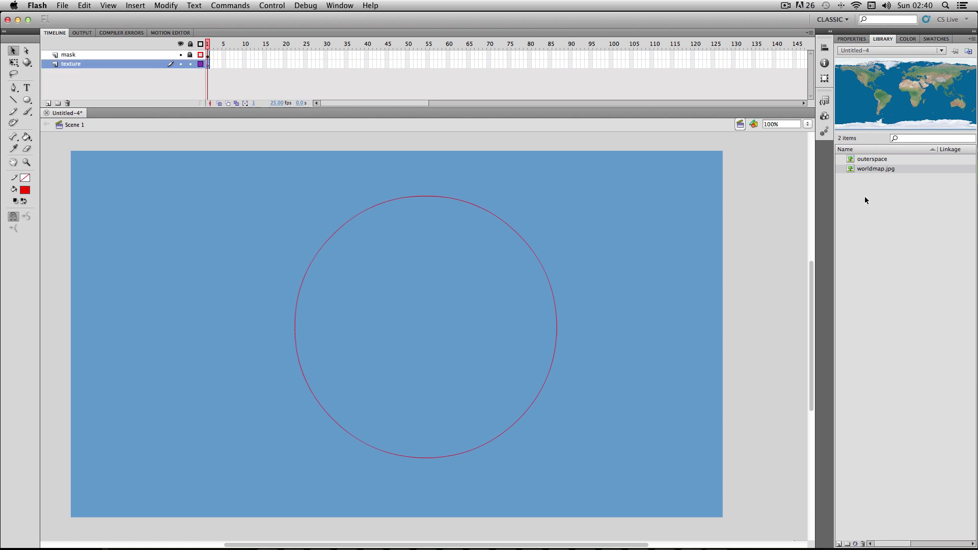
{"action": "left_click_drag", "start_coordinate": [877, 168], "coordinate": [580, 304]}
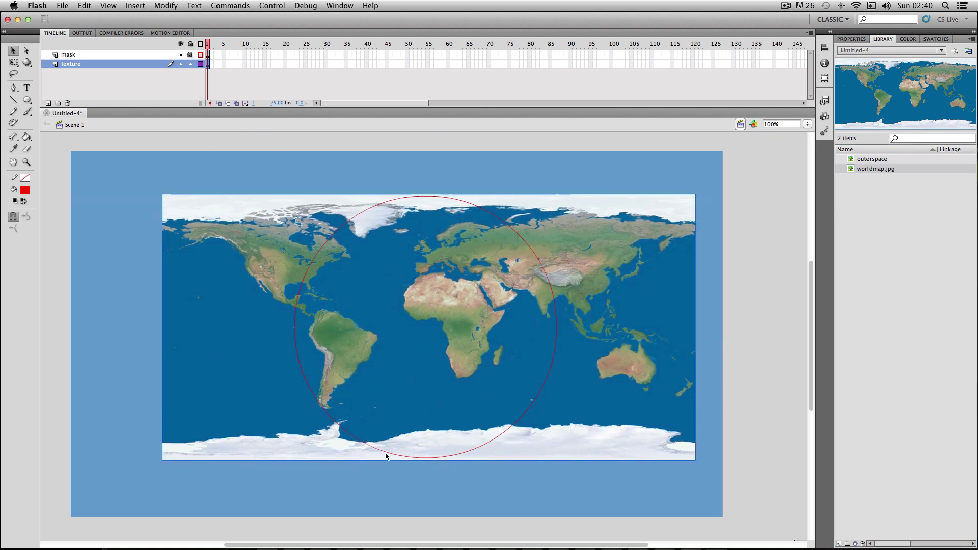
{"action": "left_click", "coordinate": [245, 175]}
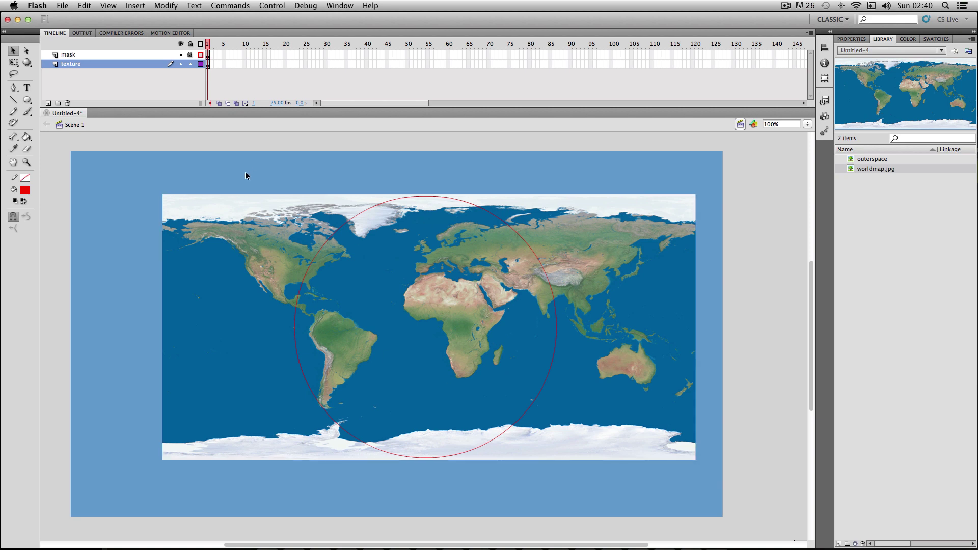
{"action": "left_click", "coordinate": [26, 162]}
{"action": "left_click", "coordinate": [26, 216]}
{"action": "left_click", "coordinate": [87, 161]}
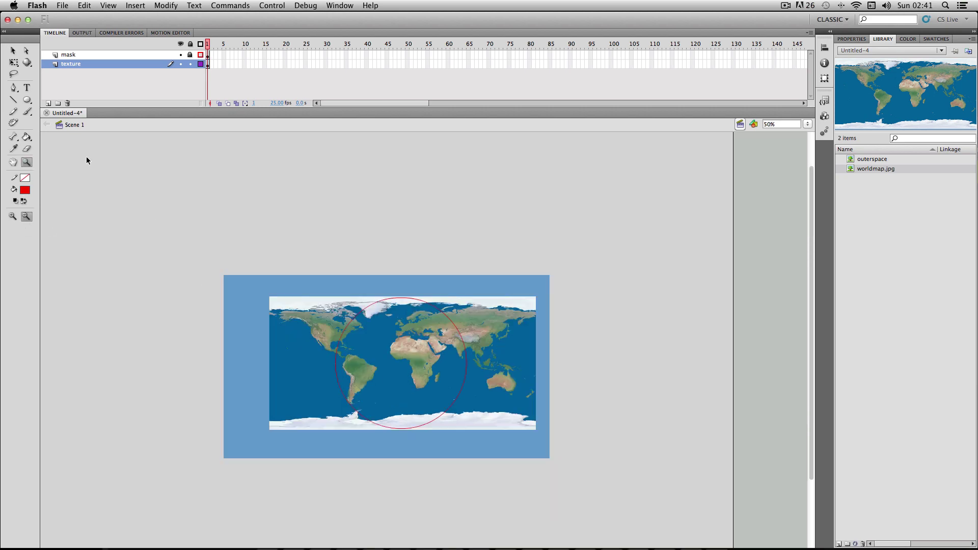
{"action": "left_click", "coordinate": [12, 50]}
Step: Copy and paste the world map, placing the copy edge to edge beside the original
{"action": "left_click", "coordinate": [295, 319]}
{"action": "right_click", "coordinate": [295, 319]}
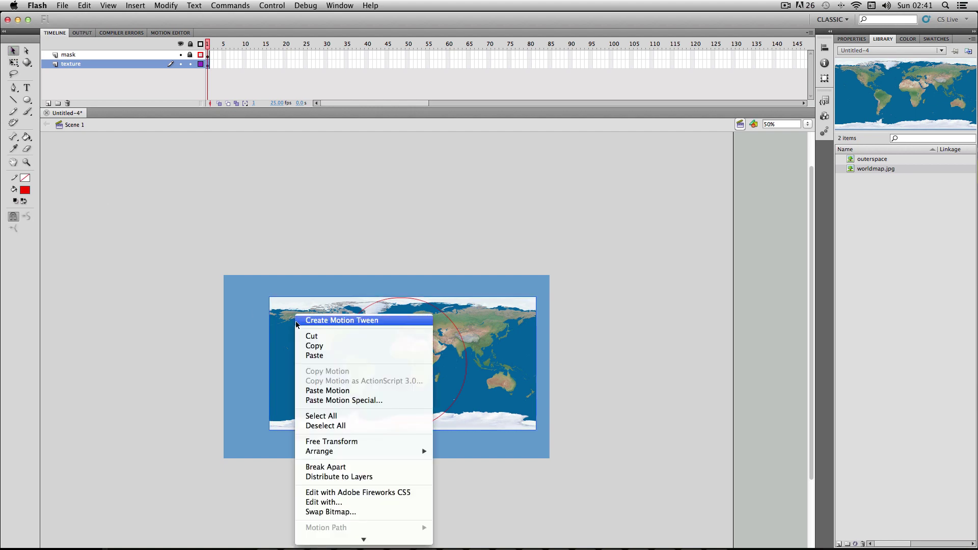
{"action": "left_click", "coordinate": [330, 229]}
{"action": "right_click", "coordinate": [332, 219]}
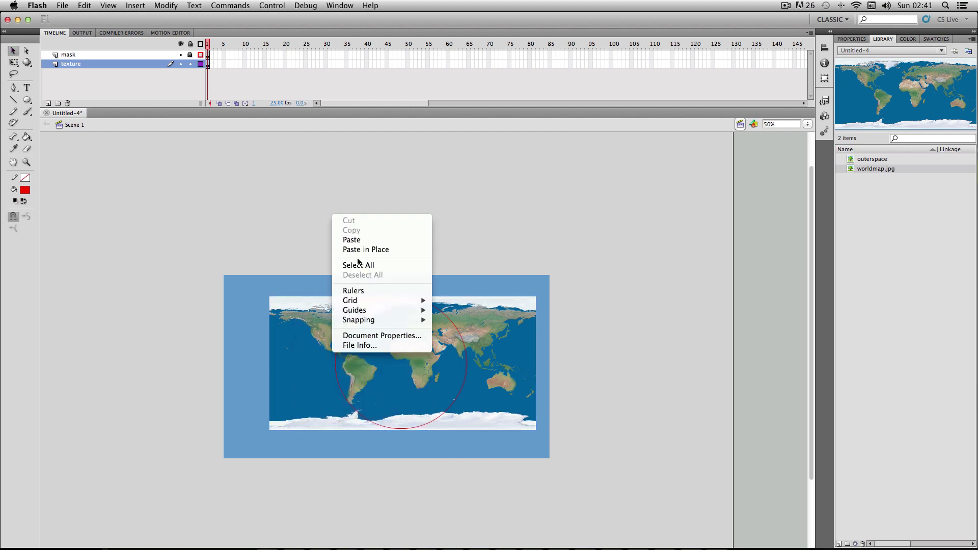
{"action": "left_click", "coordinate": [392, 241]}
{"action": "left_click_drag", "start_coordinate": [313, 302], "coordinate": [555, 327]}
{"action": "left_click", "coordinate": [571, 261]}
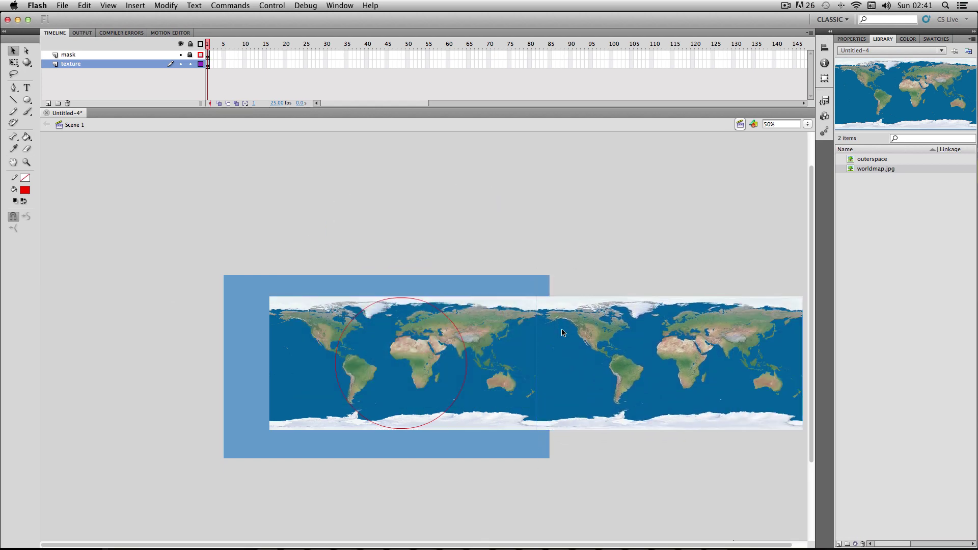
{"action": "left_click", "coordinate": [563, 332]}
{"action": "left_click", "coordinate": [572, 233]}
{"action": "left_click", "coordinate": [587, 315]}
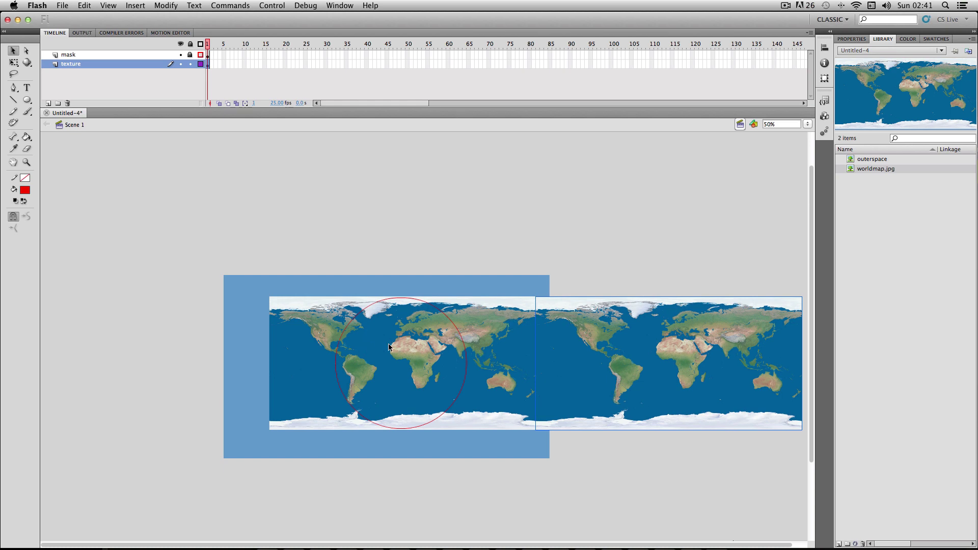
Step: Convert both selected world map copies into the movie clip Symbol 1, keeping its position
{"action": "left_click", "coordinate": [543, 224]}
{"action": "left_click", "coordinate": [514, 316]}
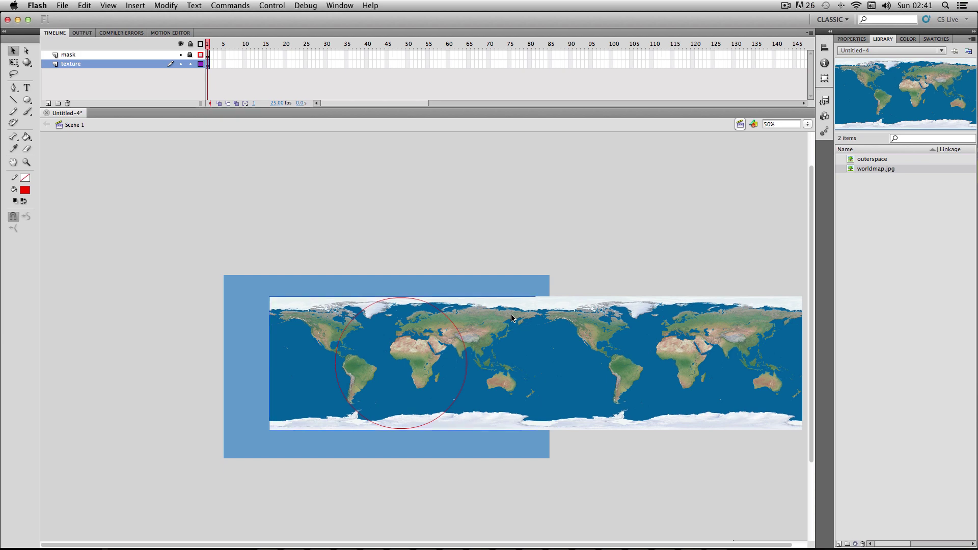
{"action": "left_click", "coordinate": [575, 318], "text": "shift"}
{"action": "left_click_drag", "start_coordinate": [576, 318], "coordinate": [532, 316]}
{"action": "right_click", "coordinate": [494, 340]}
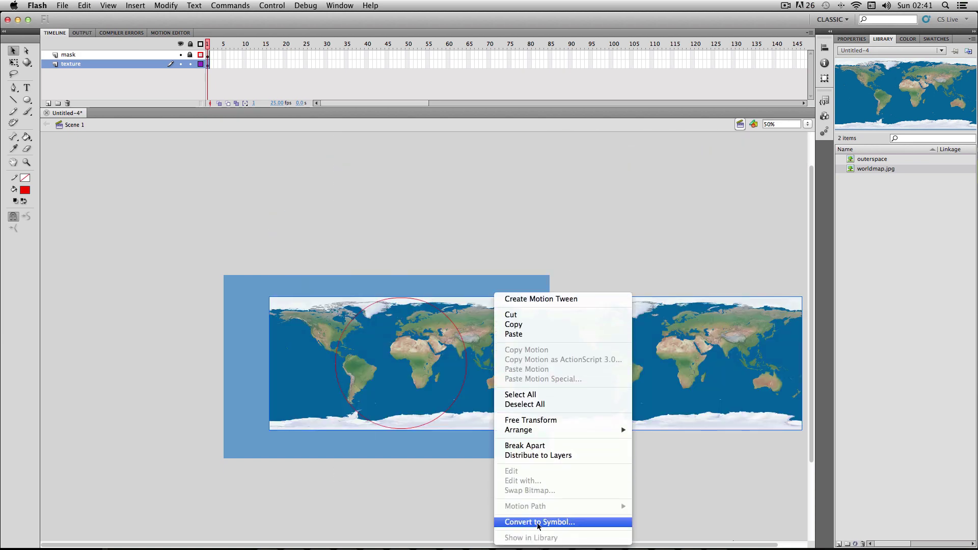
{"action": "left_click", "coordinate": [538, 522]}
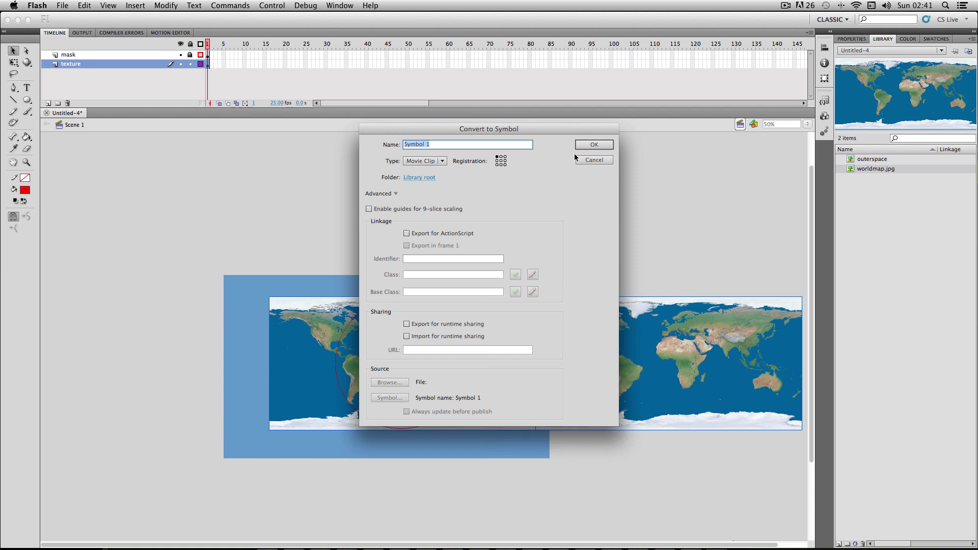
{"action": "left_click", "coordinate": [585, 145]}
{"action": "left_click_drag", "start_coordinate": [577, 322], "coordinate": [560, 238]}
{"action": "key", "text": "super+z"}
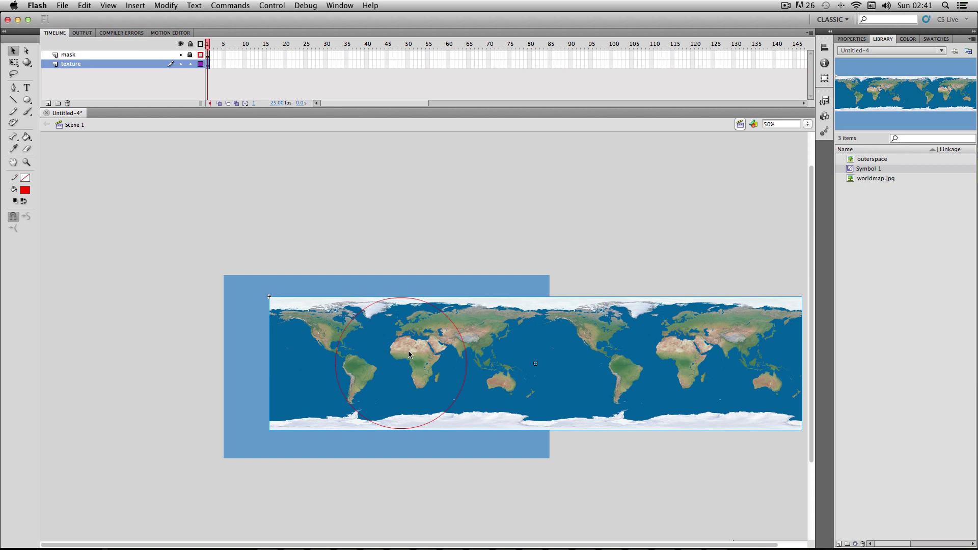
Step: Slide the map left so its second copy lies under the circle, and add a 'guide' layer above mask
{"action": "left_click", "coordinate": [422, 258]}
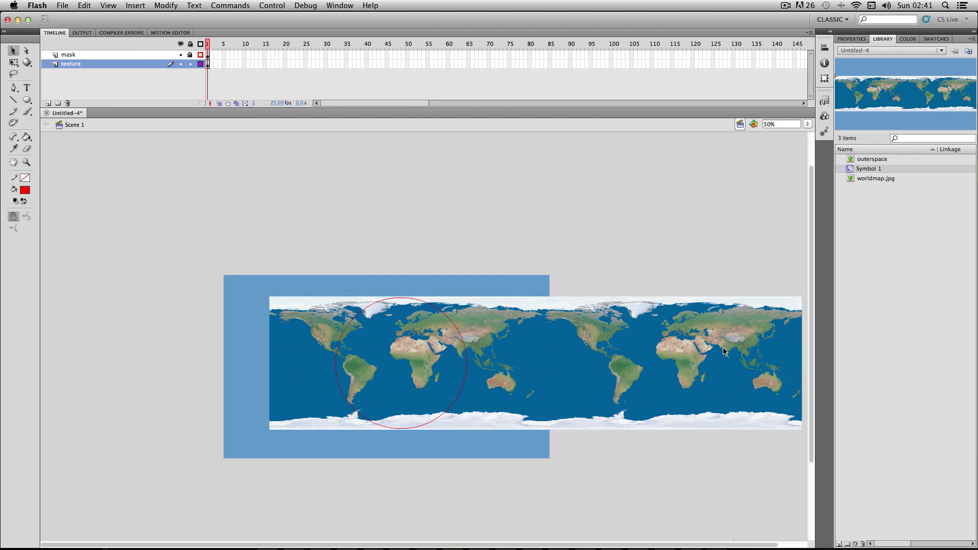
{"action": "left_click_drag", "start_coordinate": [725, 351], "coordinate": [399, 347]}
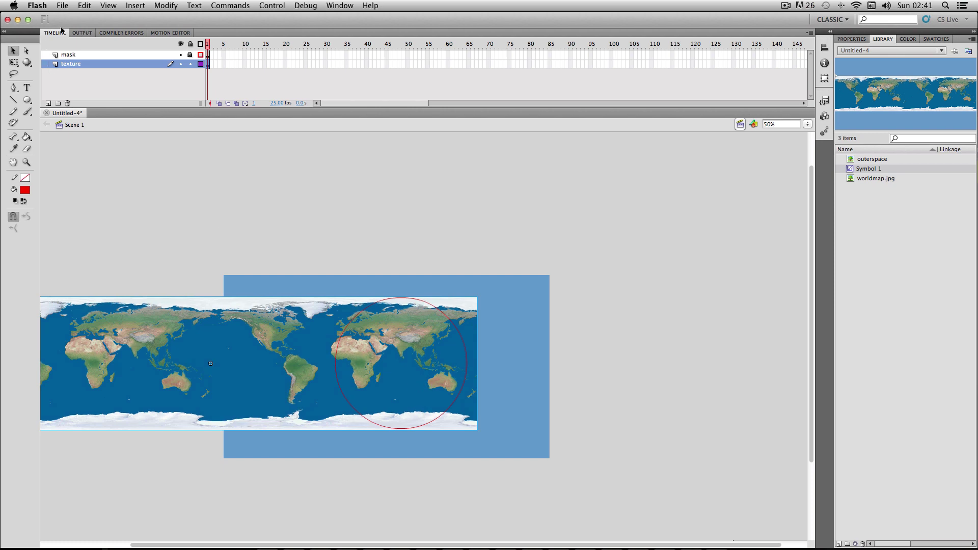
{"action": "left_click", "coordinate": [69, 55]}
{"action": "left_click", "coordinate": [48, 103]}
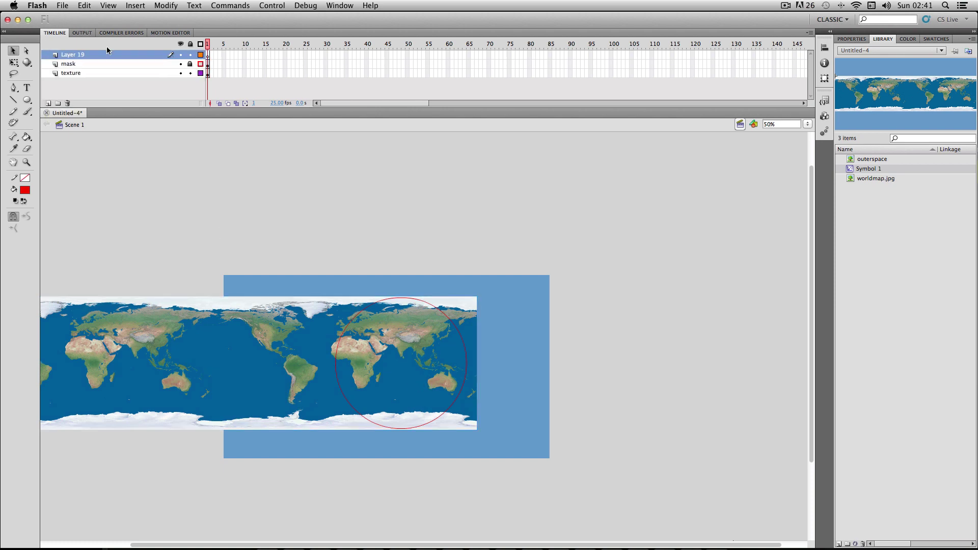
{"action": "double_click", "coordinate": [81, 55]}
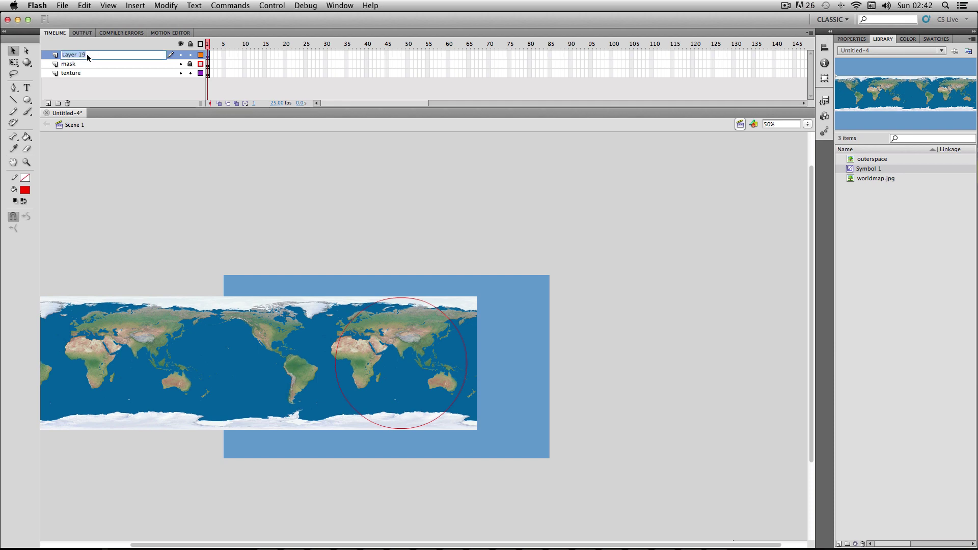
{"action": "type", "text": "guide"}
{"action": "key", "text": "Return"}
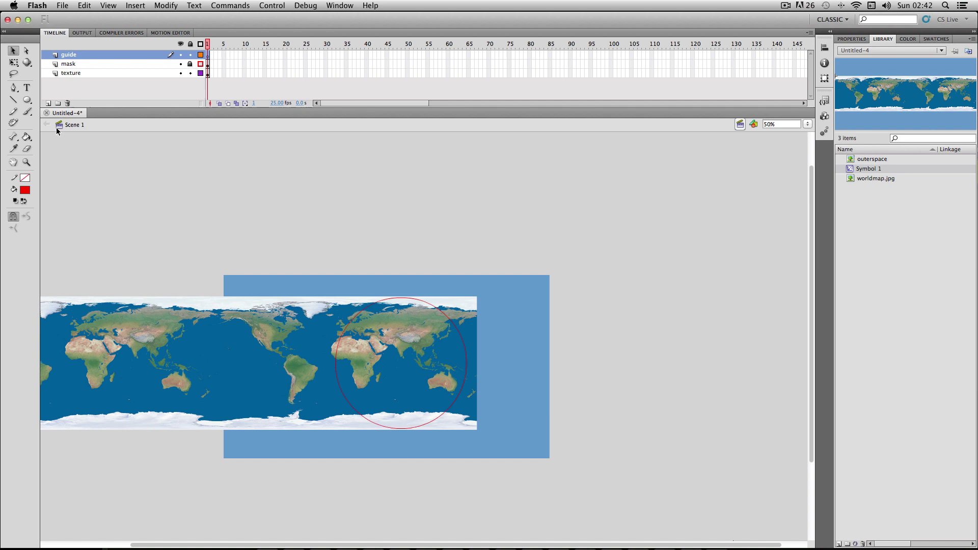
Step: Draw a vertical green line on the guide layer through the circle, just right of centre
{"action": "left_click", "coordinate": [13, 100]}
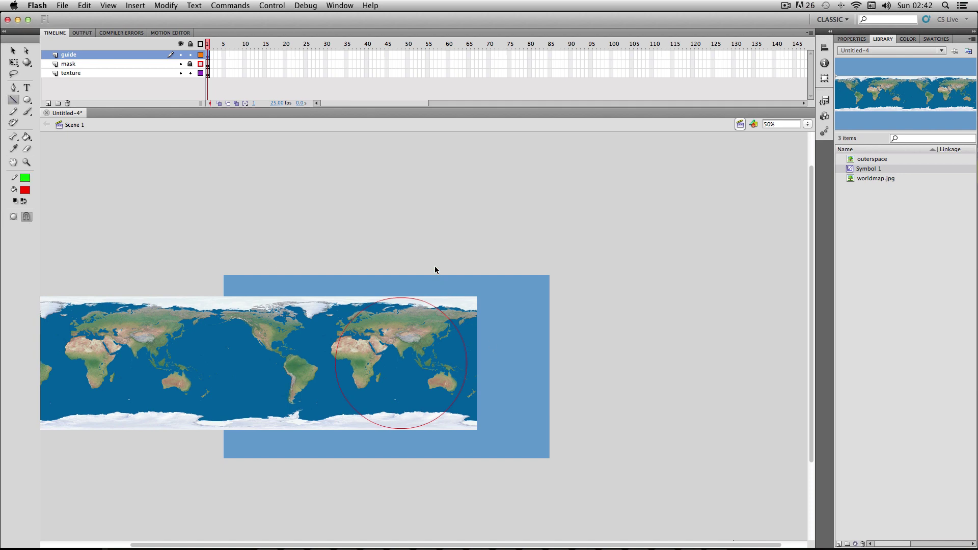
{"action": "left_click_drag", "start_coordinate": [434, 259], "coordinate": [434, 470]}
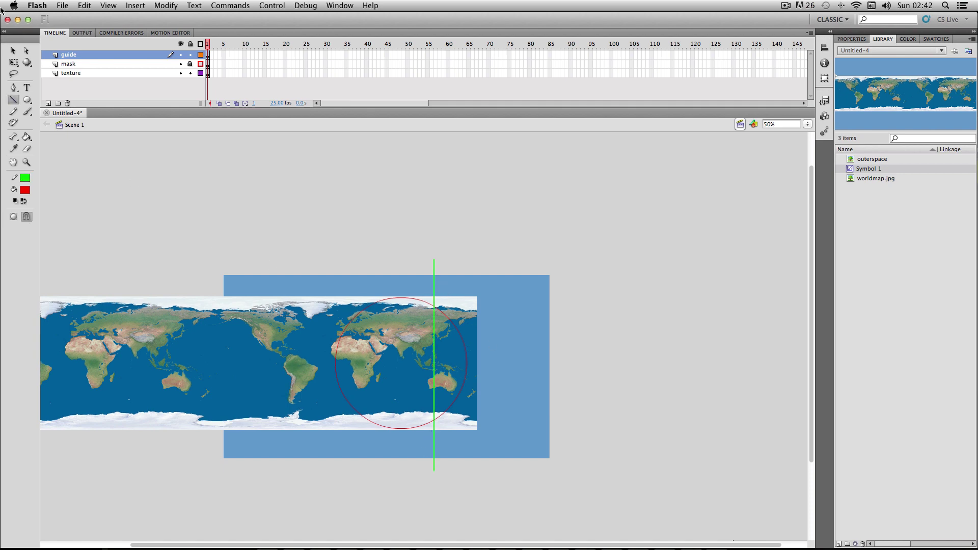
{"action": "left_click", "coordinate": [13, 51]}
{"action": "left_click", "coordinate": [435, 284]}
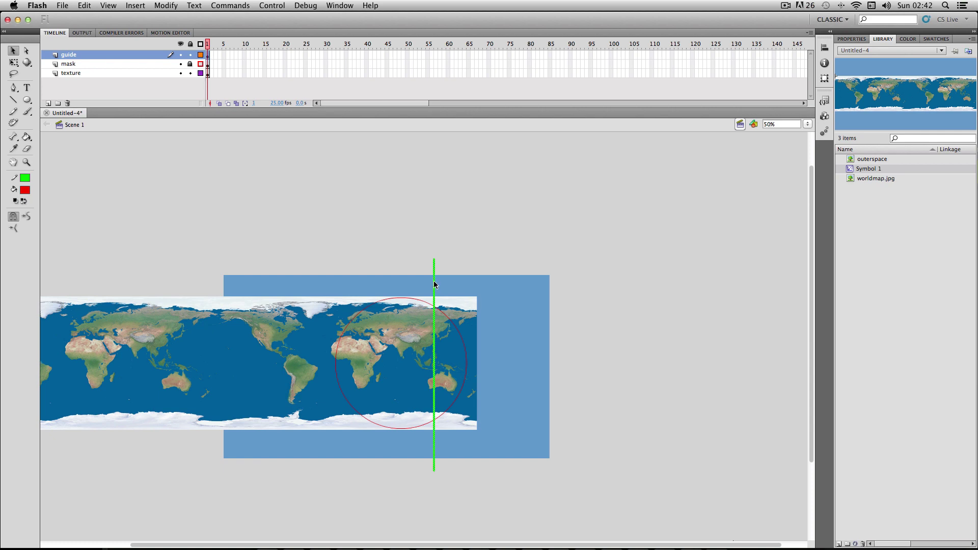
{"action": "left_click_drag", "start_coordinate": [435, 284], "coordinate": [429, 284]}
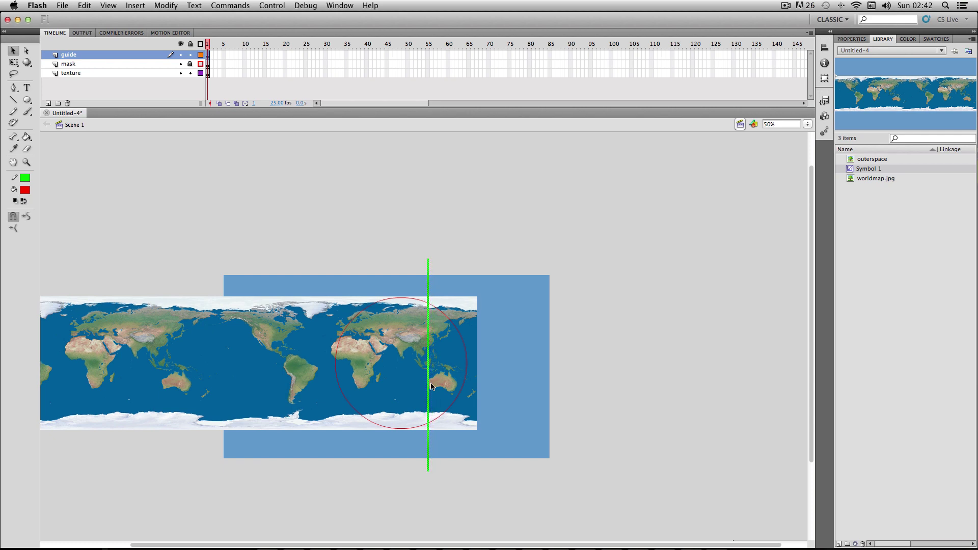
{"action": "left_click", "coordinate": [416, 445]}
Step: Extend the guide and mask layers to frame 25
{"action": "right_click", "coordinate": [305, 53]}
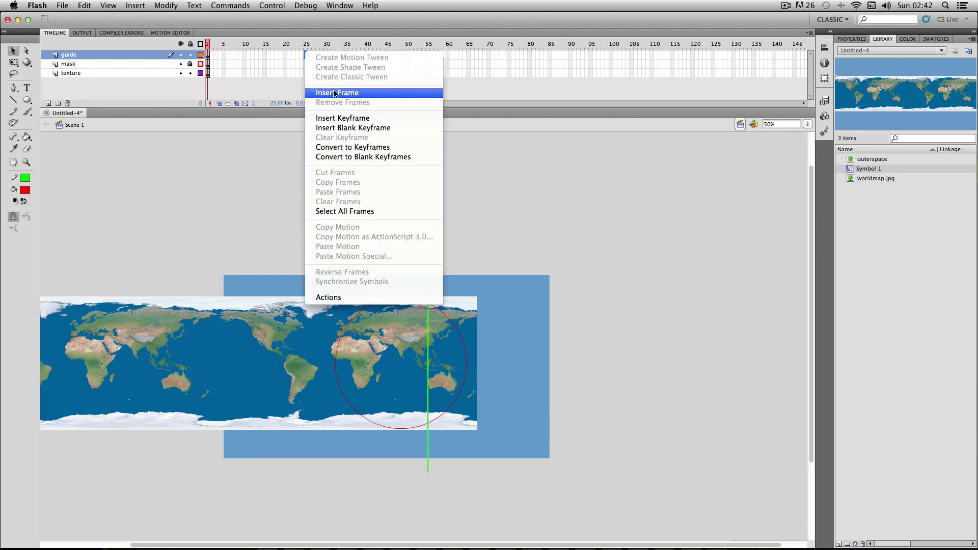
{"action": "left_click", "coordinate": [333, 94]}
{"action": "left_click", "coordinate": [304, 65]}
{"action": "right_click", "coordinate": [305, 63]}
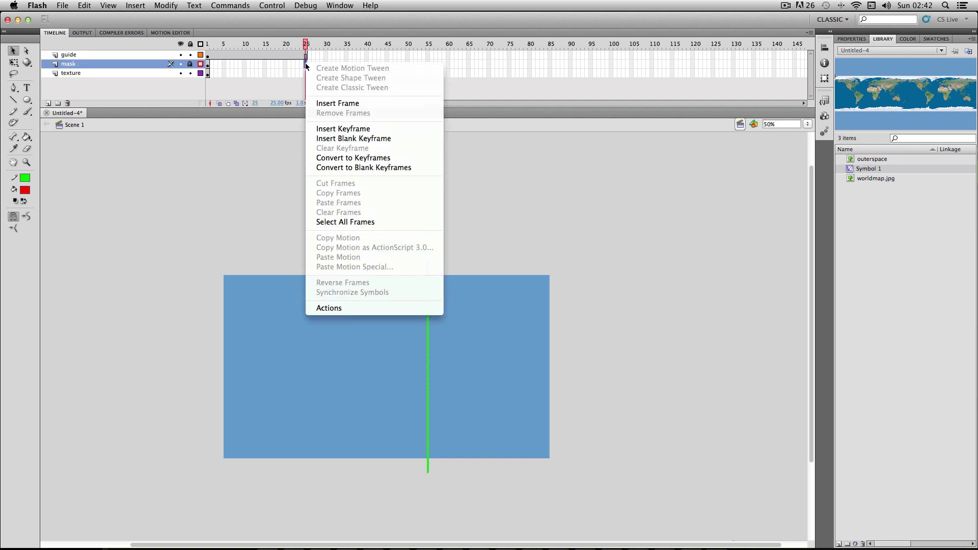
{"action": "left_click", "coordinate": [331, 103]}
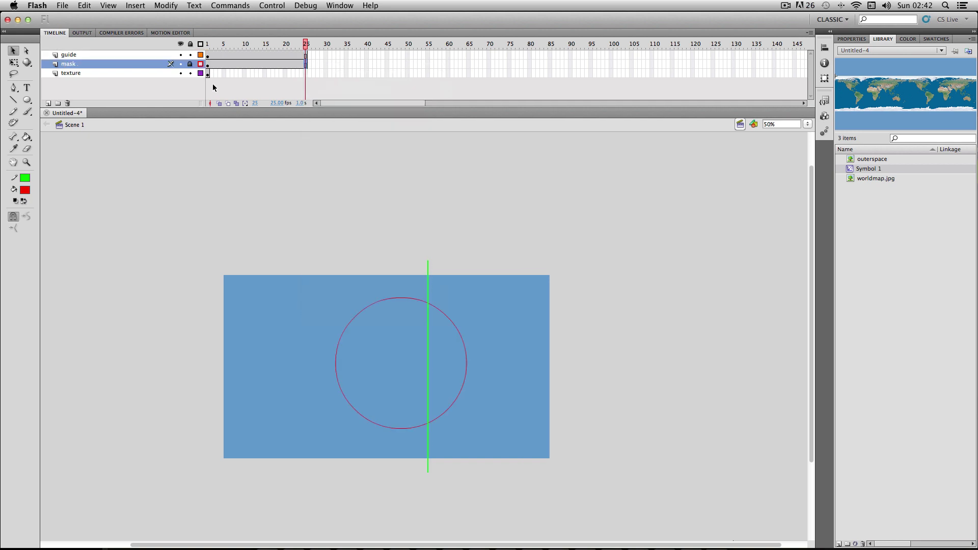
Step: Create a classic tween on frame 1 of the texture layer
{"action": "left_click", "coordinate": [208, 74]}
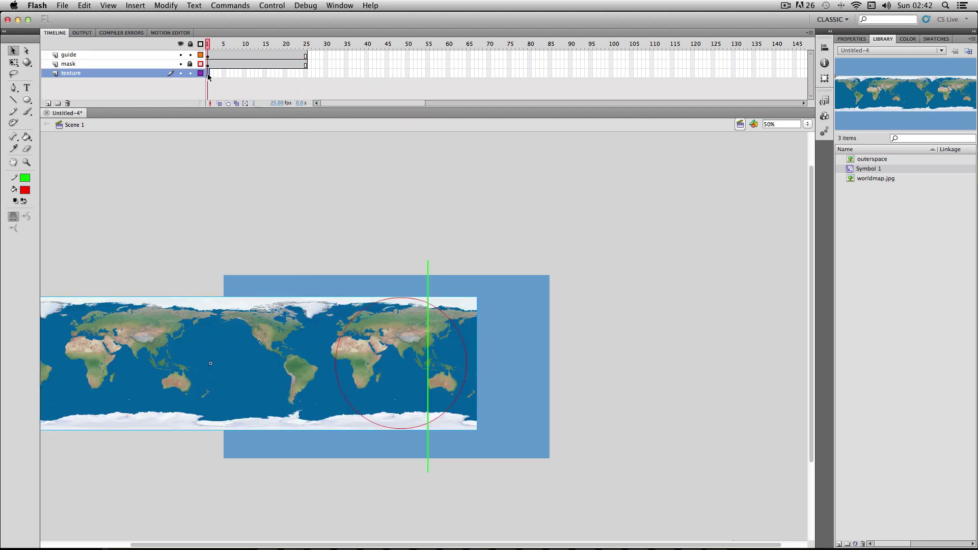
{"action": "right_click", "coordinate": [208, 76]}
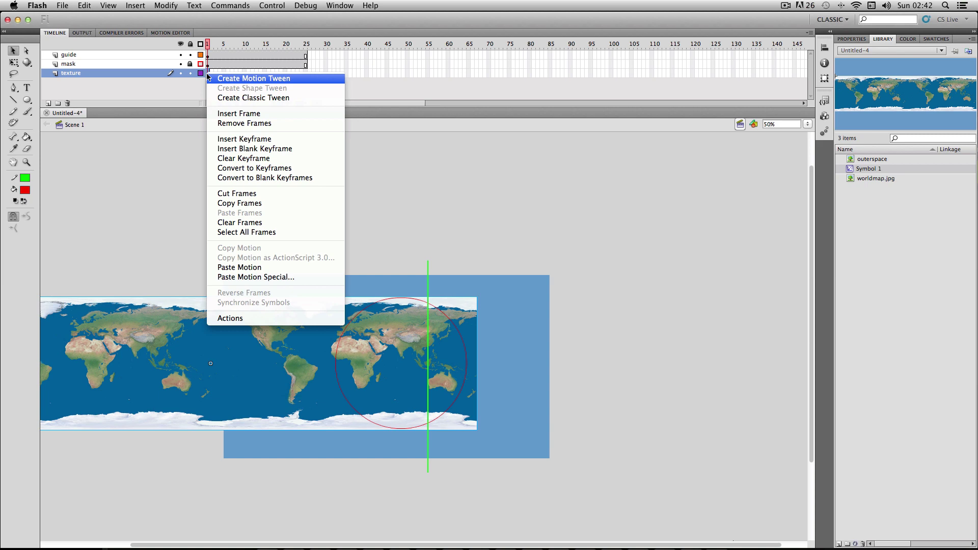
{"action": "left_click", "coordinate": [222, 98]}
Step: Add a keyframe at texture frame 25, shift the map right, then nudge it left twice
{"action": "left_click", "coordinate": [306, 75]}
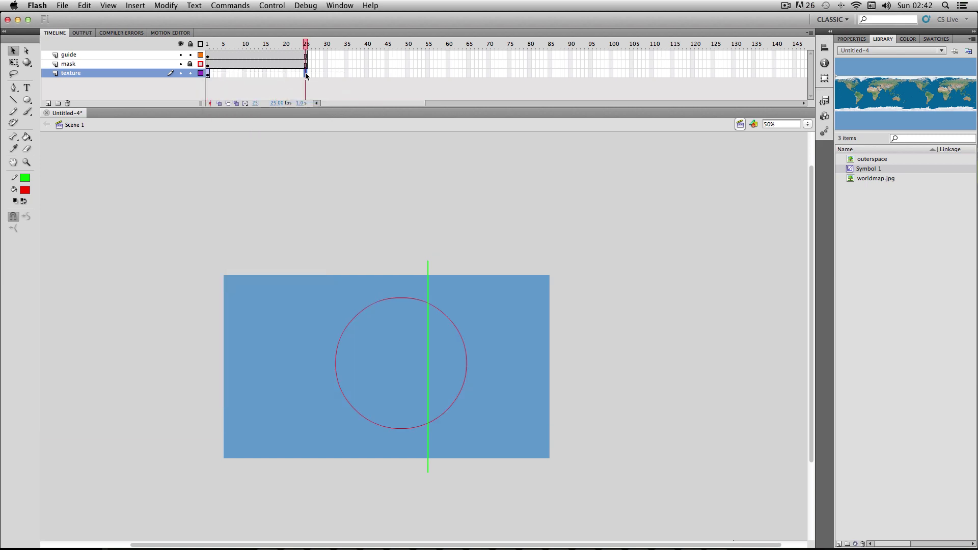
{"action": "right_click", "coordinate": [305, 76]}
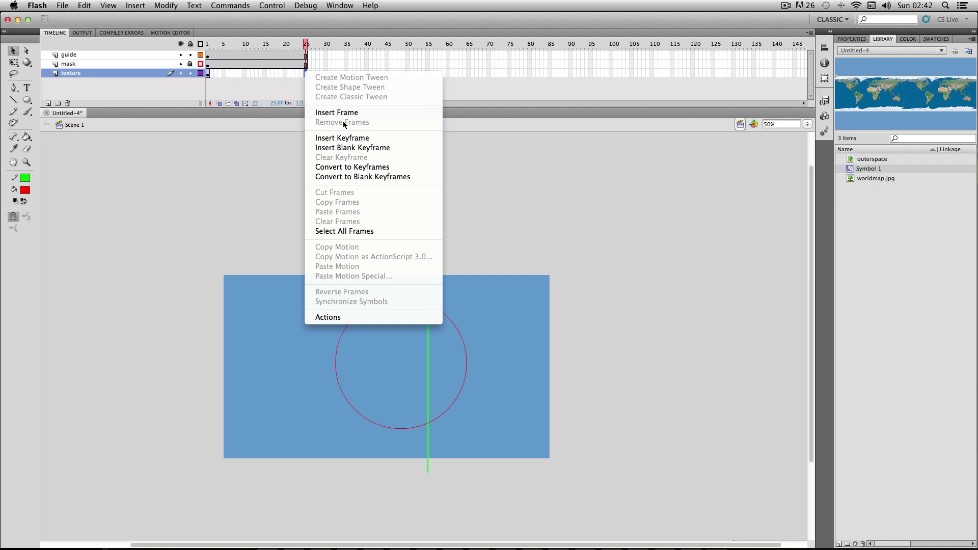
{"action": "left_click", "coordinate": [340, 138]}
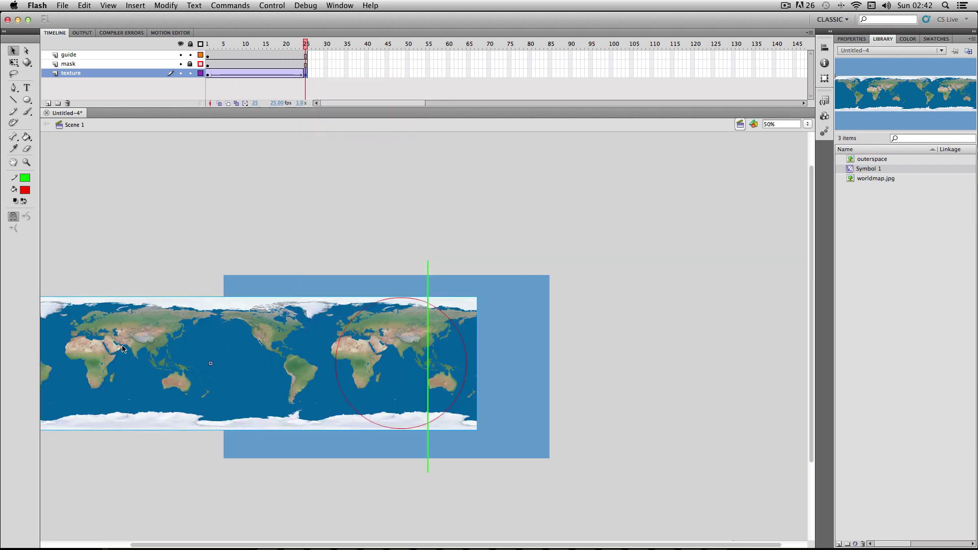
{"action": "left_click_drag", "start_coordinate": [124, 348], "coordinate": [387, 351]}
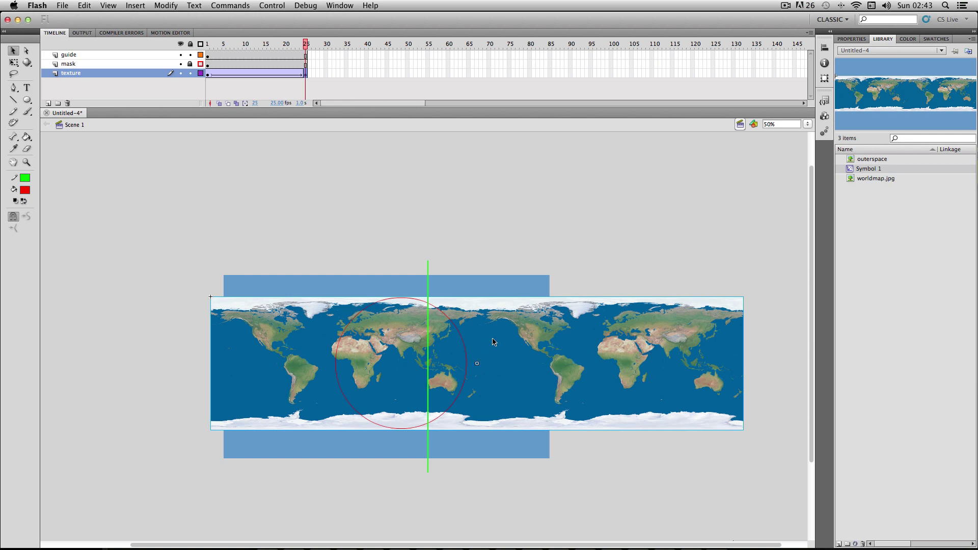
{"action": "key", "text": "Left"}
{"action": "key", "text": "Left"}
{"action": "key", "text": "Left"}
{"action": "key", "text": "Left"}
{"action": "key", "text": "Left"}
{"action": "key", "text": "Left"}
{"action": "key", "text": "Left"}
{"action": "key", "text": "Left"}
{"action": "key", "text": "Left"}
{"action": "key", "text": "Left"}
{"action": "key", "text": "Left"}
{"action": "key", "text": "Left"}
{"action": "key", "text": "Left"}
{"action": "key", "text": "Left"}
{"action": "key", "text": "Left"}
{"action": "key", "text": "Left"}
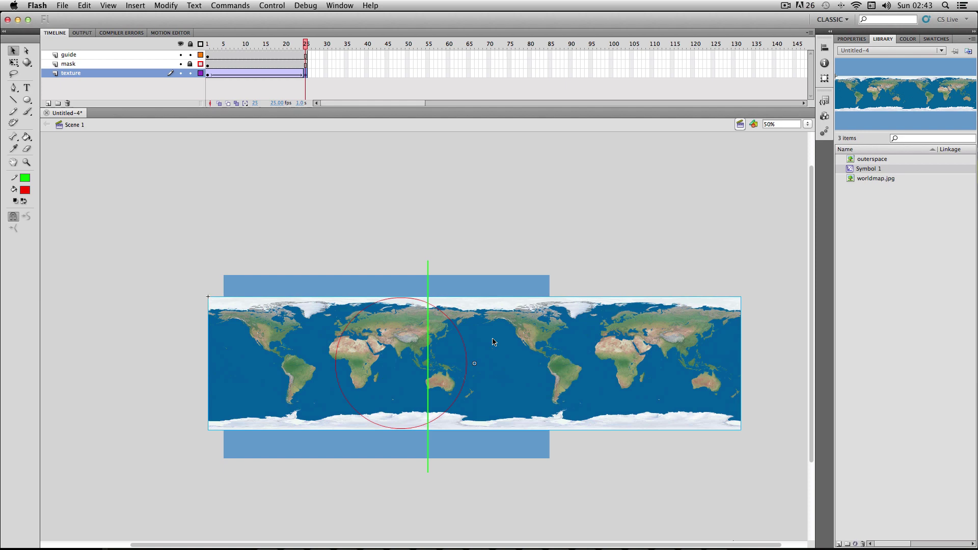
{"action": "key", "text": "Left"}
{"action": "key", "text": "Left"}
{"action": "key", "text": "Left"}
{"action": "key", "text": "Left"}
{"action": "key", "text": "Left"}
{"action": "key", "text": "Left"}
{"action": "key", "text": "Left"}
{"action": "key", "text": "Left"}
{"action": "key", "text": "Left"}
{"action": "key", "text": "Left"}
{"action": "key", "text": "Left"}
{"action": "key", "text": "Left"}
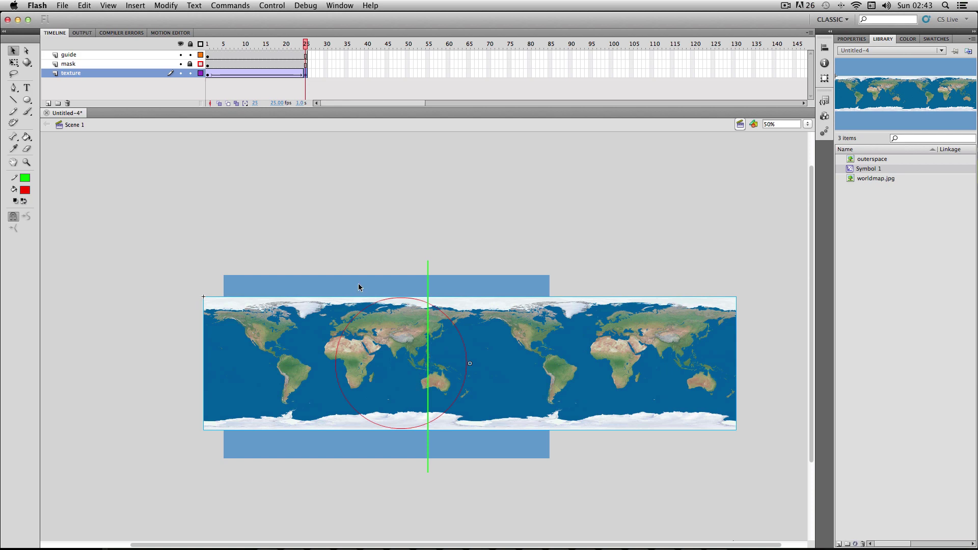
Step: Delete the guide layer, turn off the mask's outline view, and apply the circle as a mask
{"action": "right_click", "coordinate": [87, 54]}
{"action": "left_click", "coordinate": [110, 105]}
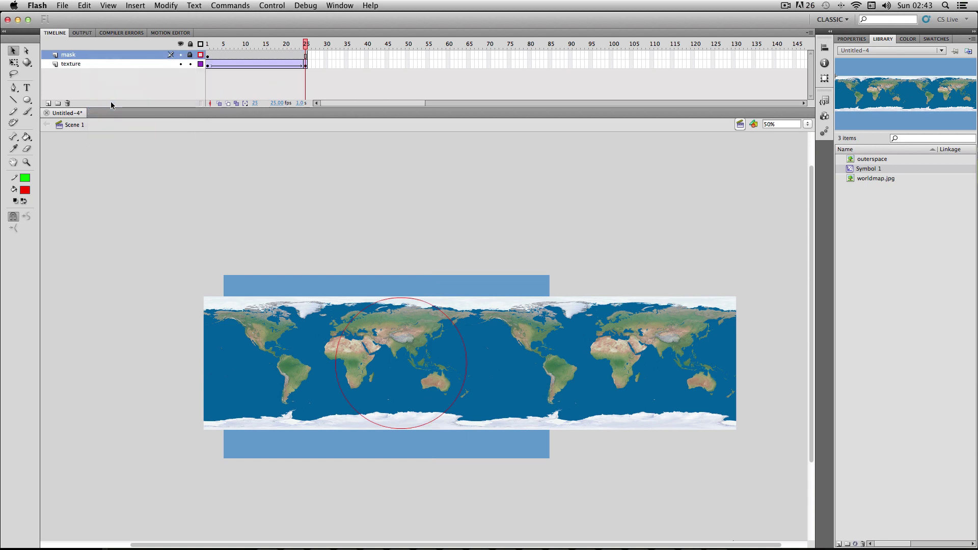
{"action": "left_click", "coordinate": [201, 55]}
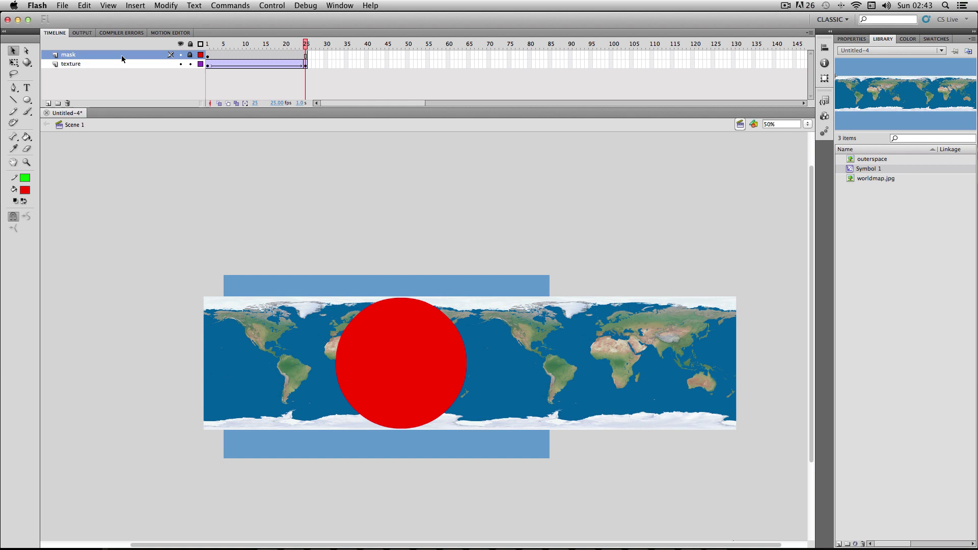
{"action": "right_click", "coordinate": [85, 58]}
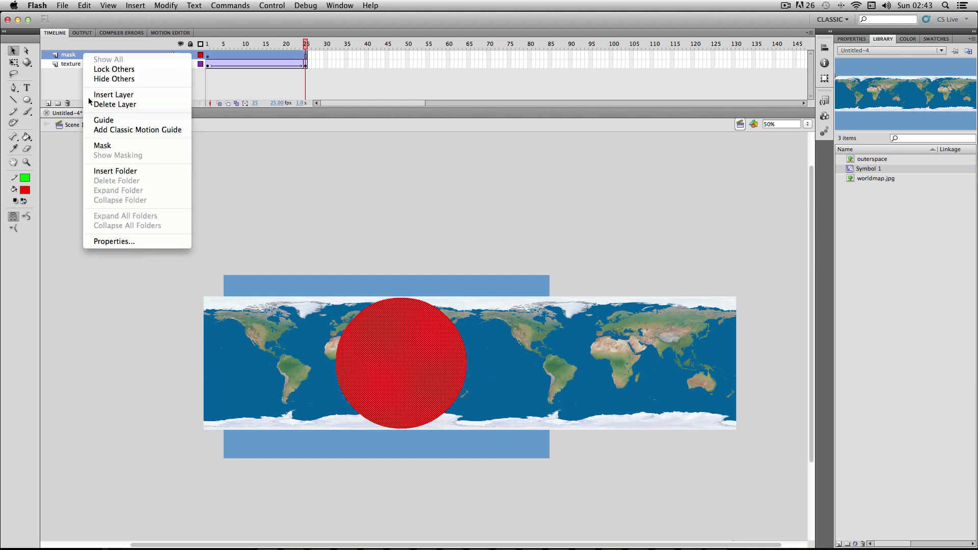
{"action": "left_click", "coordinate": [101, 146]}
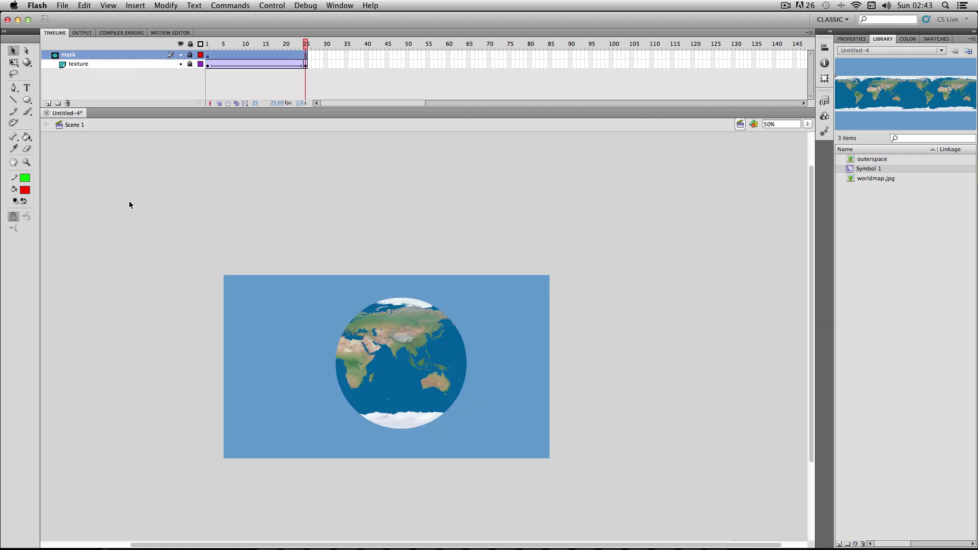
{"action": "left_click", "coordinate": [62, 5]}
{"action": "mouse_move", "coordinate": [102, 184]}
{"action": "left_click", "coordinate": [196, 189]}
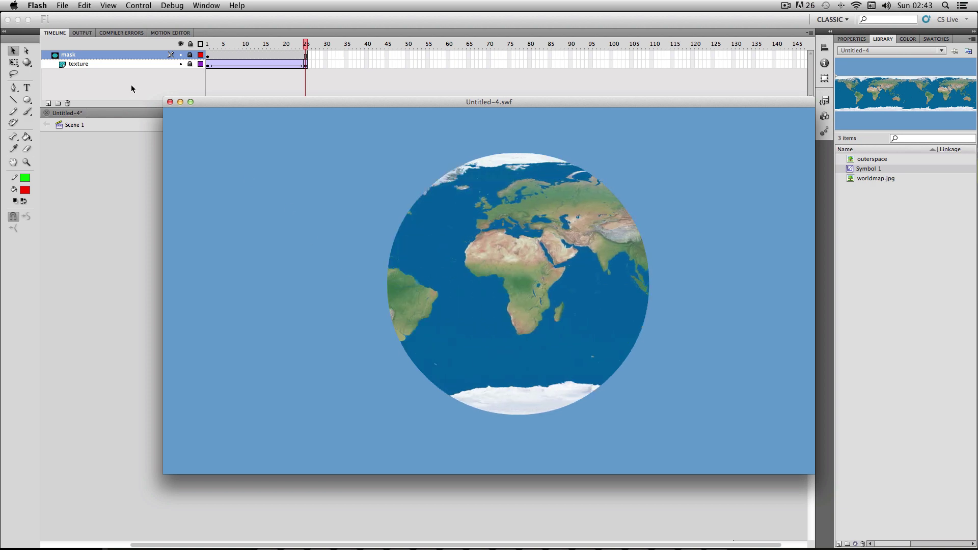
{"action": "left_click", "coordinate": [169, 102]}
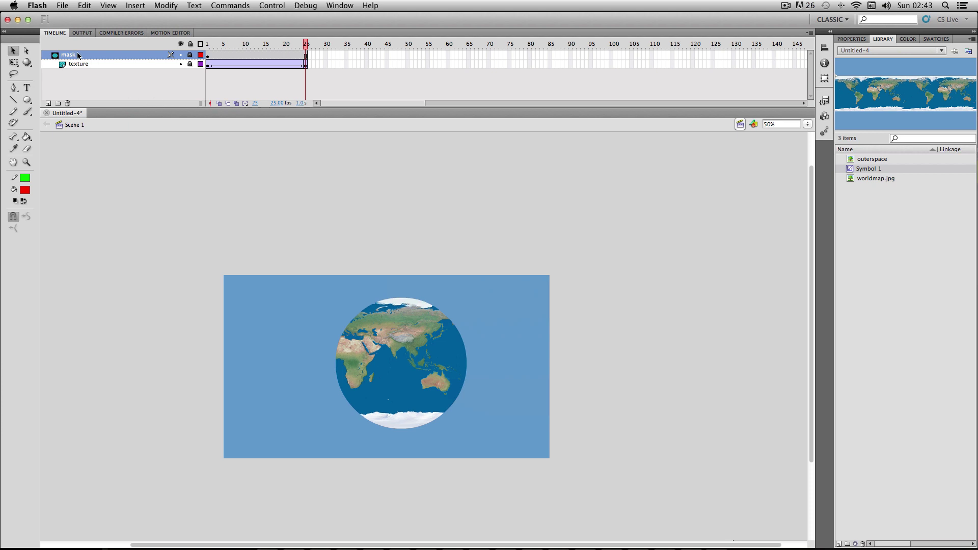
Step: Add a new layer above the mask and name it 'shading'
{"action": "left_click", "coordinate": [48, 104]}
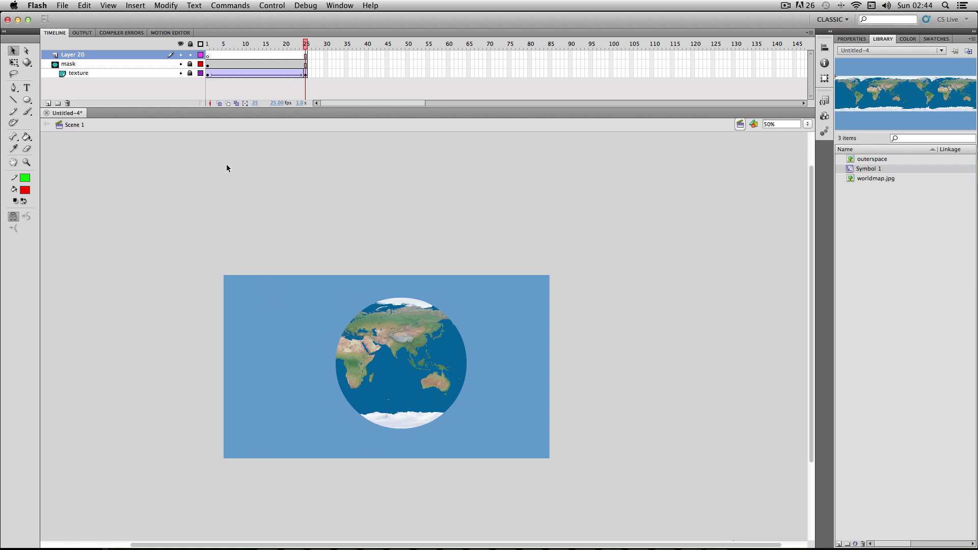
{"action": "double_click", "coordinate": [100, 55]}
{"action": "type", "text": "shading"}
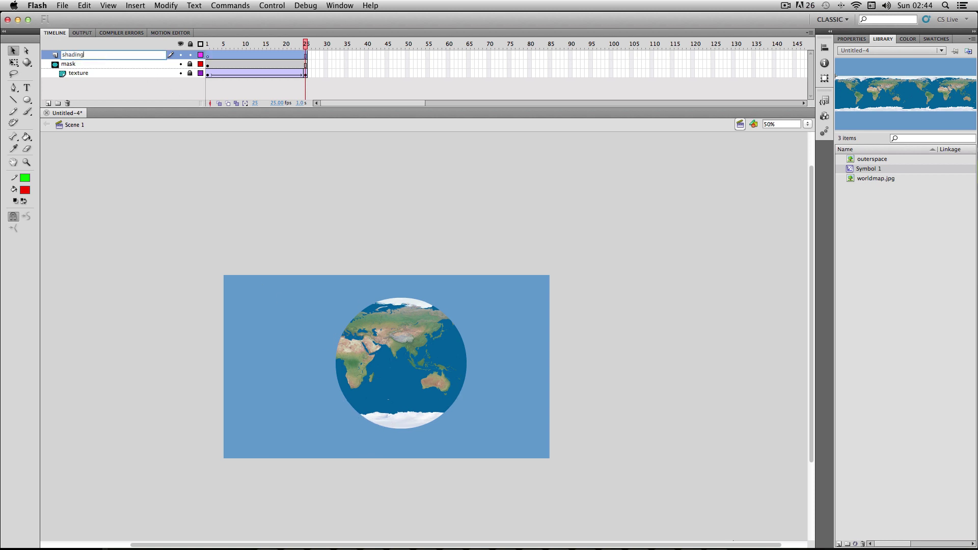
{"action": "key", "text": "Return"}
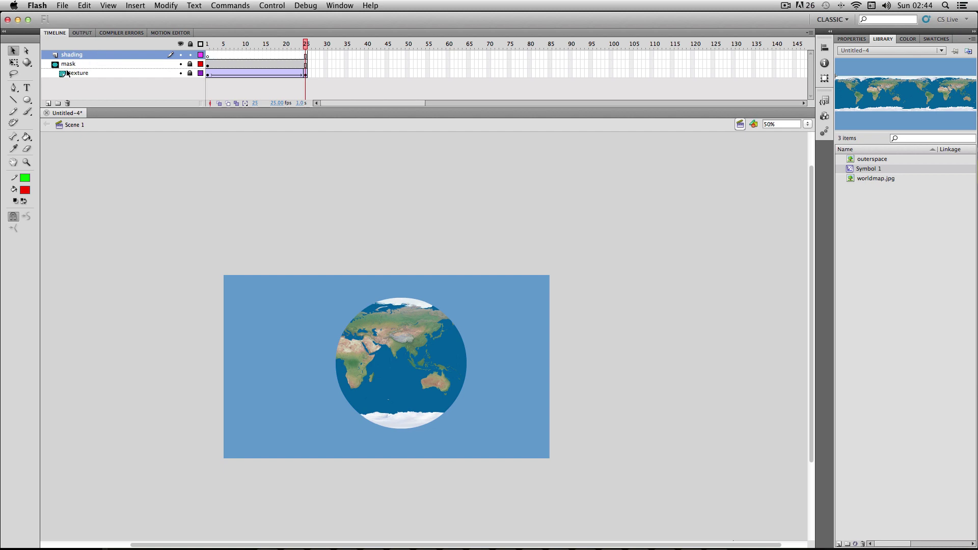
{"action": "left_click", "coordinate": [208, 56]}
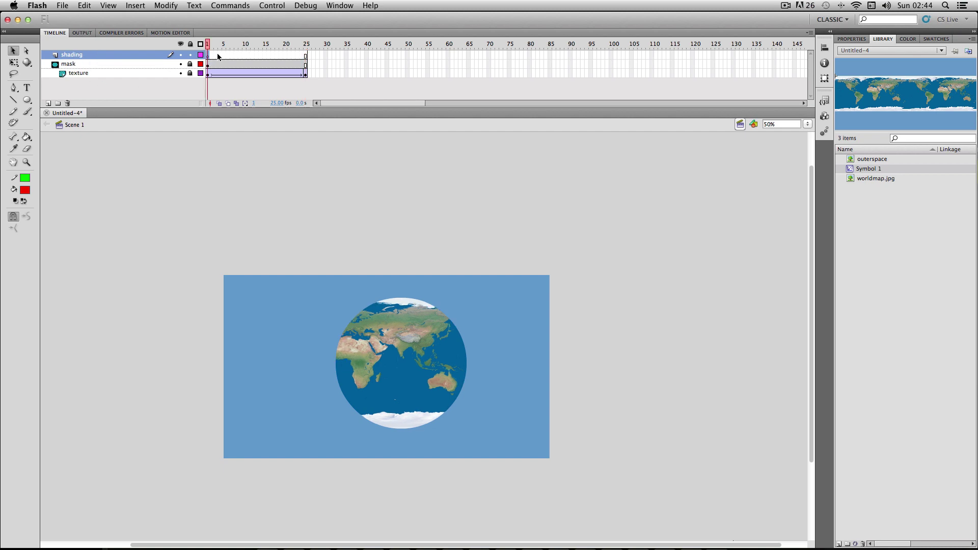
Step: Copy the red mask circle and paste it in place on the shading layer, relocking the mask
{"action": "left_click", "coordinate": [190, 64]}
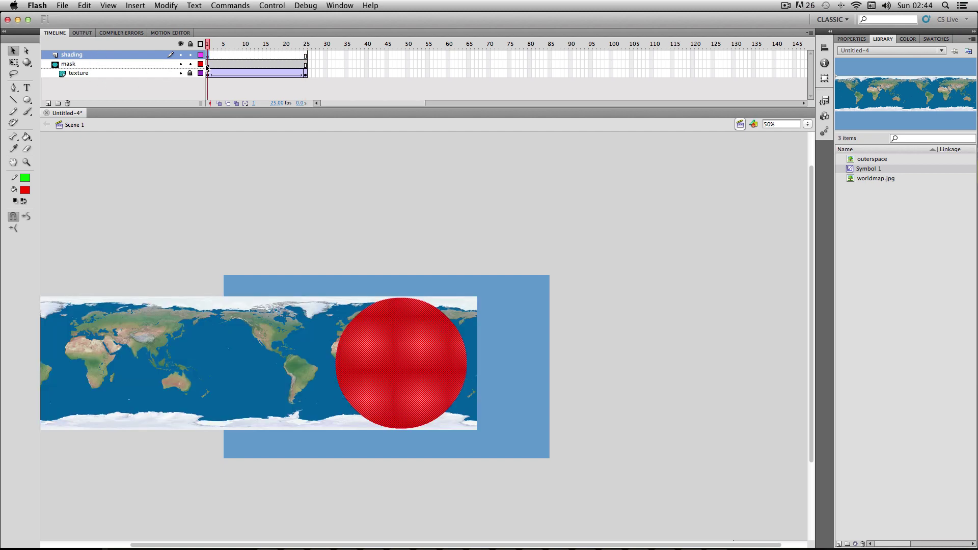
{"action": "left_click", "coordinate": [208, 65]}
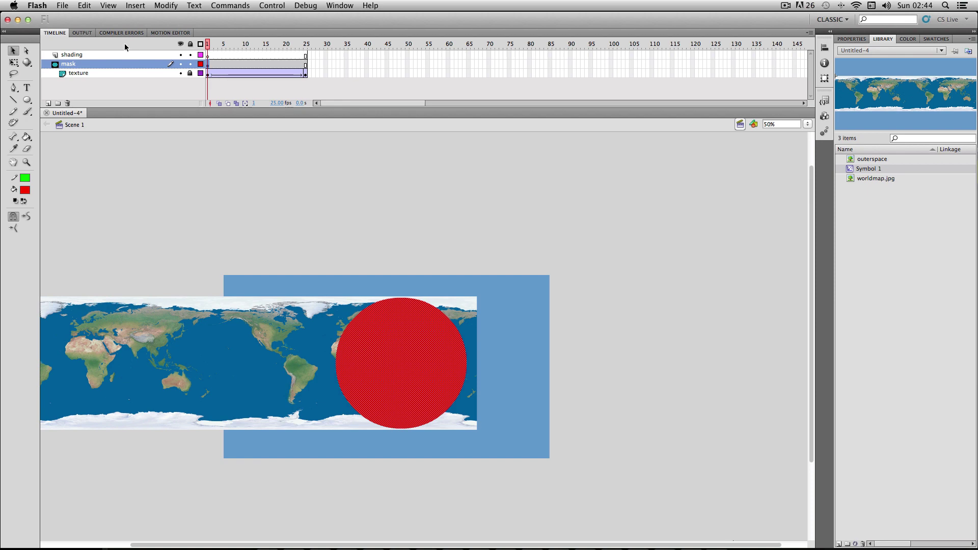
{"action": "left_click", "coordinate": [85, 5]}
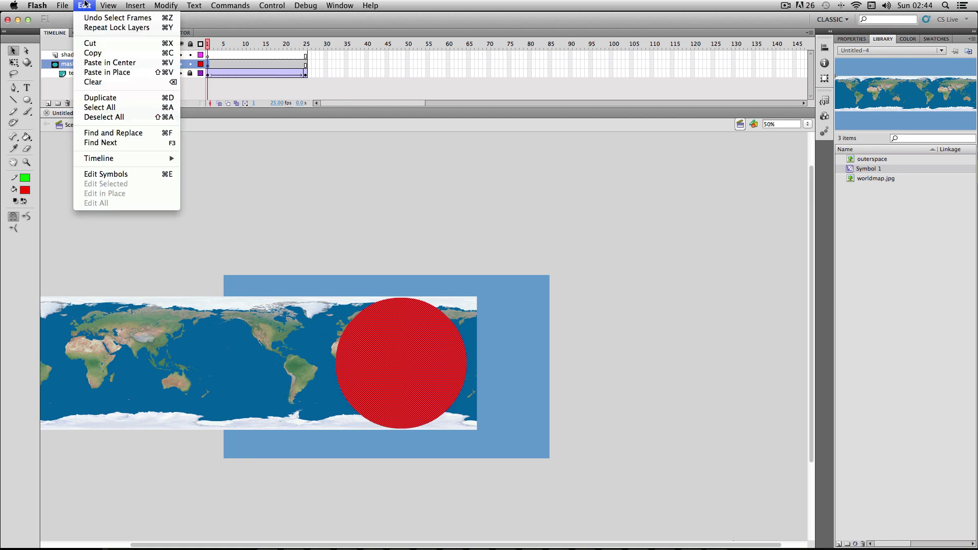
{"action": "left_click", "coordinate": [93, 53]}
{"action": "left_click", "coordinate": [190, 63]}
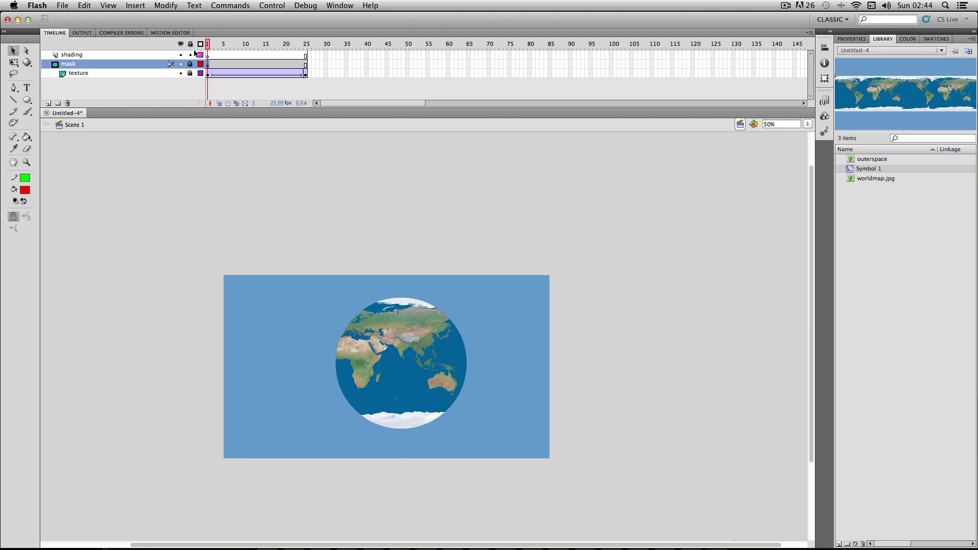
{"action": "left_click", "coordinate": [208, 56]}
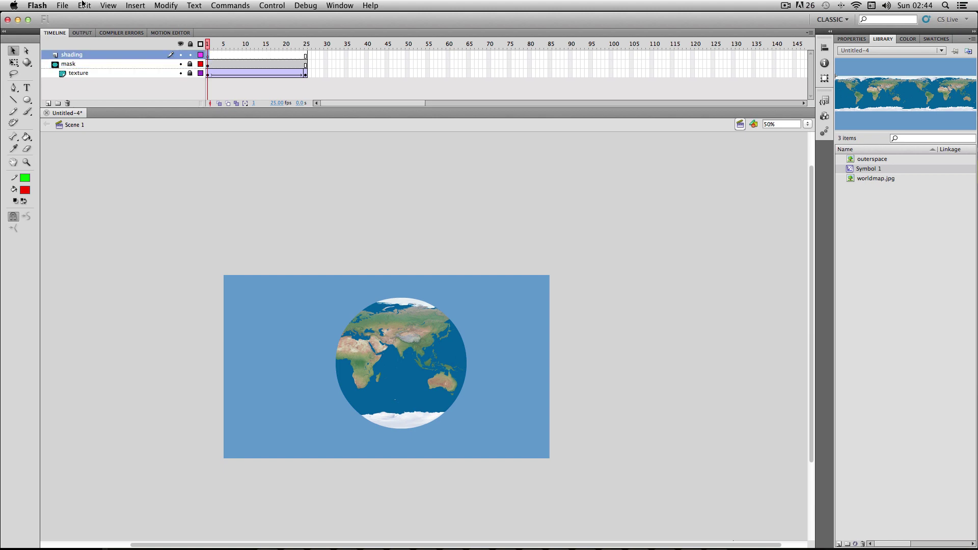
{"action": "left_click", "coordinate": [84, 5]}
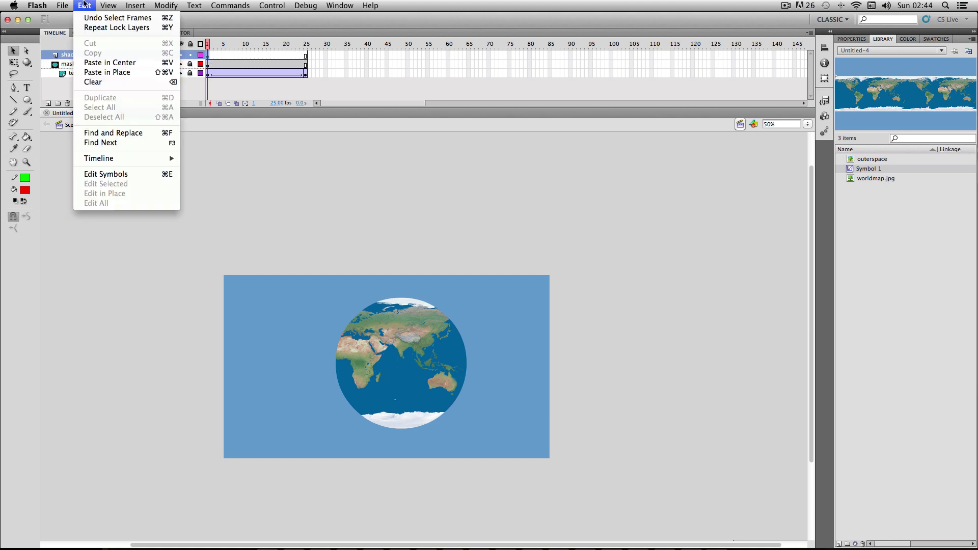
{"action": "left_click", "coordinate": [114, 74]}
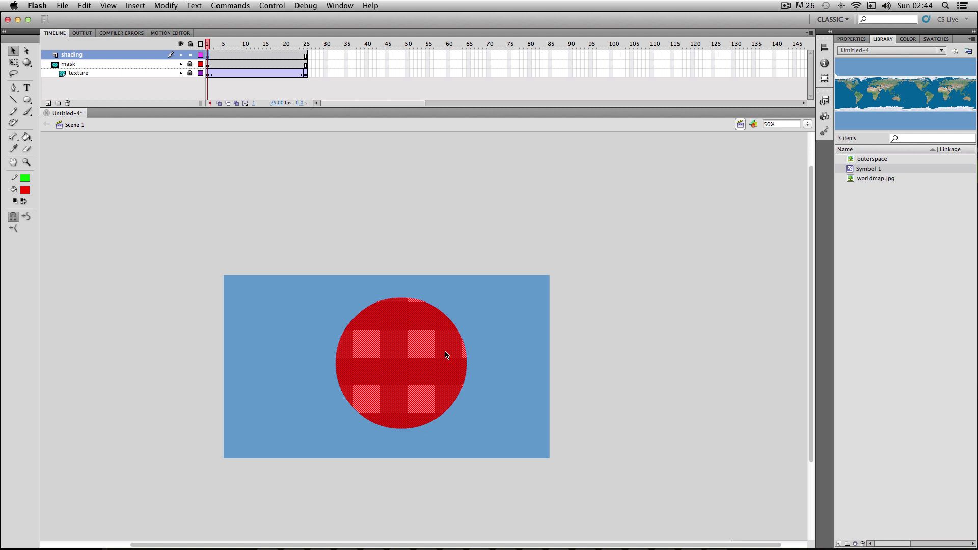
{"action": "left_click", "coordinate": [373, 230]}
Step: Give the shading circle a radial gradient with a black, 0% alpha left stop
{"action": "left_click", "coordinate": [388, 327]}
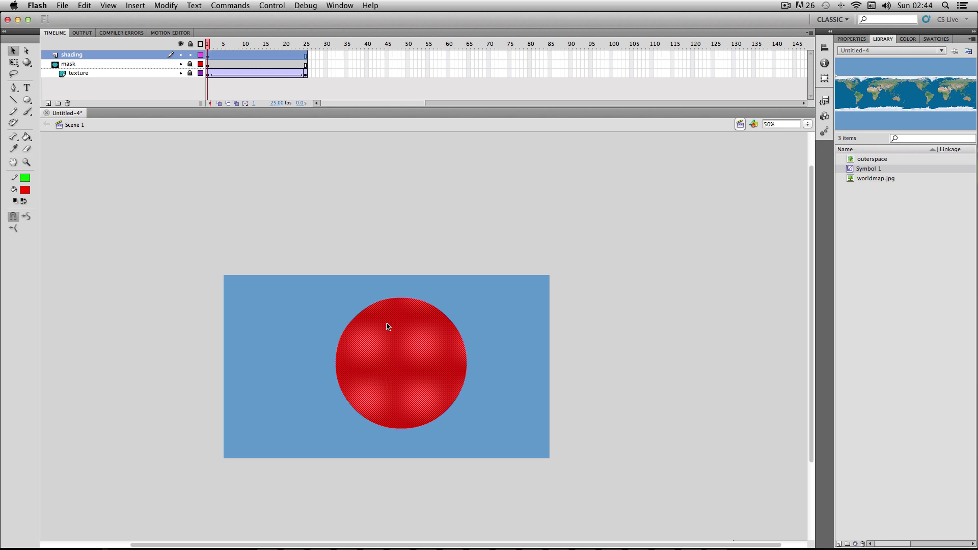
{"action": "left_click", "coordinate": [906, 39]}
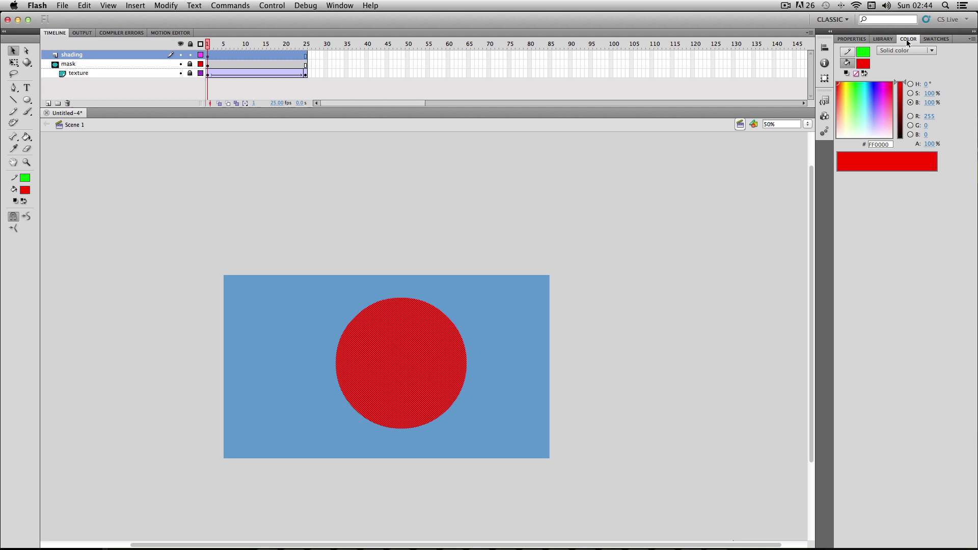
{"action": "left_click", "coordinate": [907, 53]}
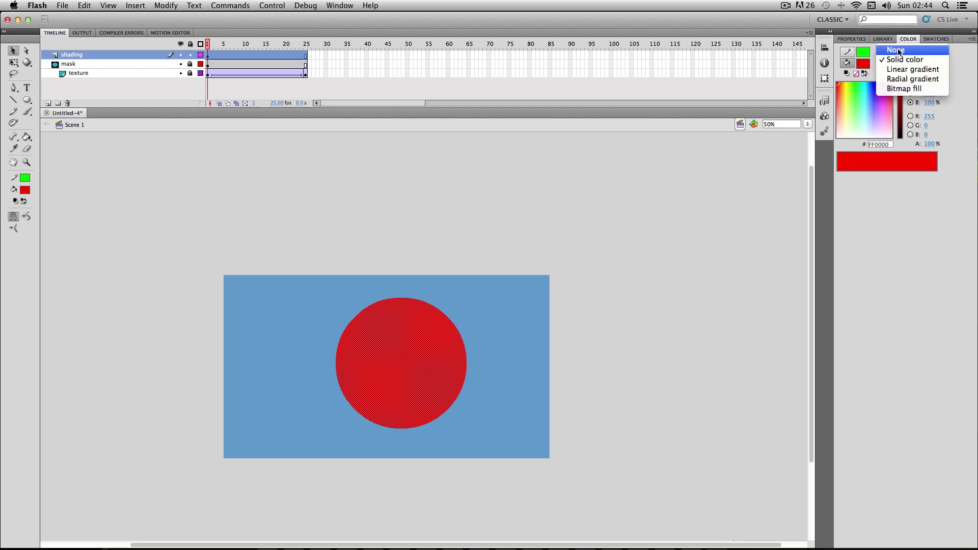
{"action": "left_click", "coordinate": [899, 79]}
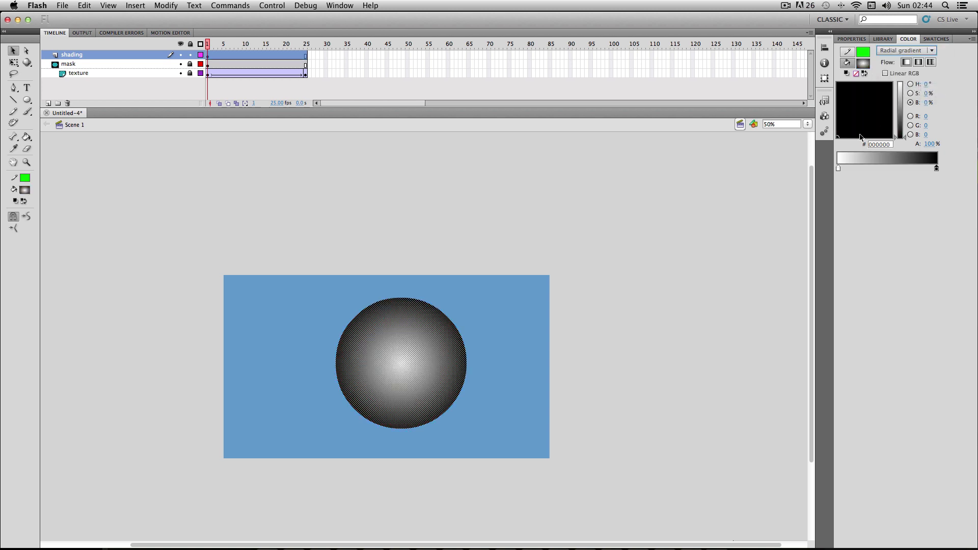
{"action": "double_click", "coordinate": [838, 169]}
{"action": "left_click", "coordinate": [824, 196]}
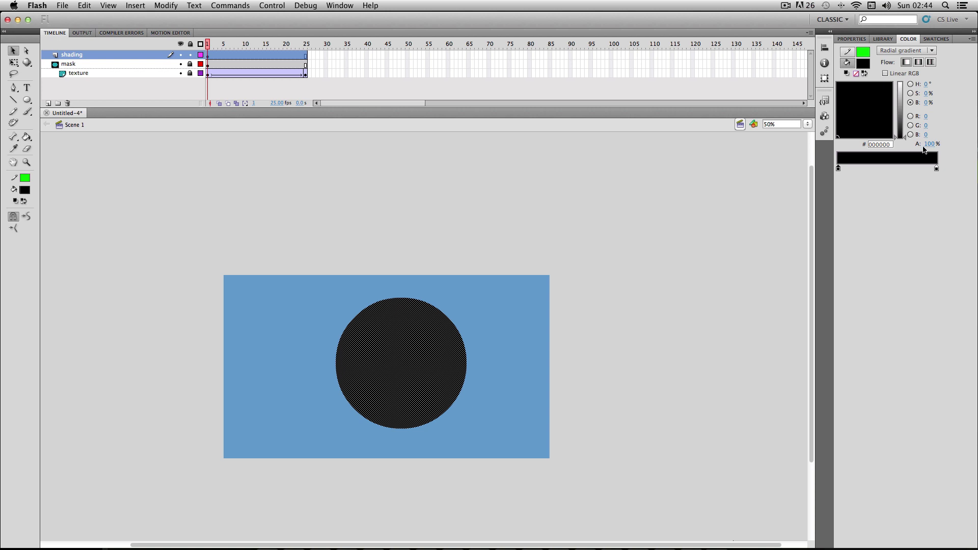
{"action": "left_click_drag", "start_coordinate": [929, 144], "coordinate": [907, 147]}
{"action": "key", "text": "Return"}
{"action": "left_click", "coordinate": [466, 217]}
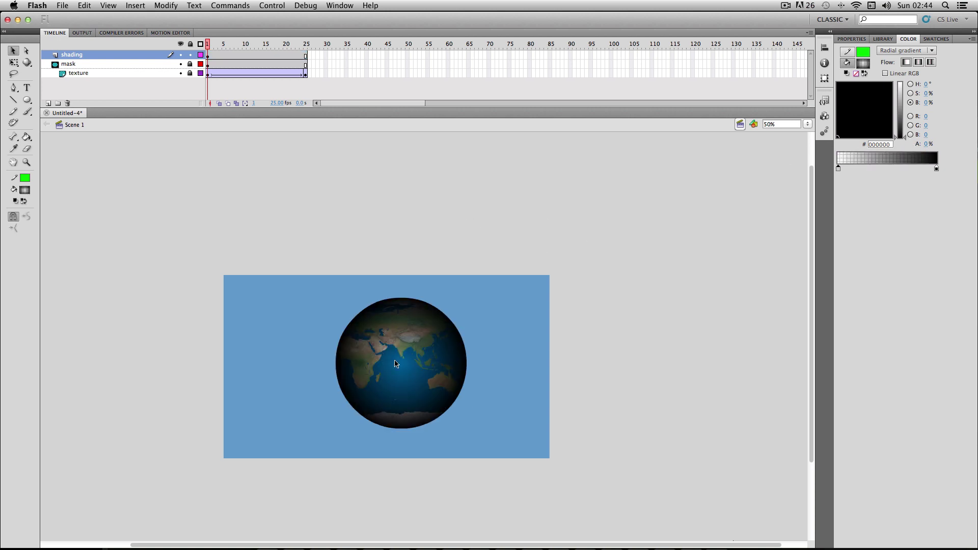
Step: Set the right gradient stop's alpha to 40% to darken the globe's rim
{"action": "left_click", "coordinate": [410, 322]}
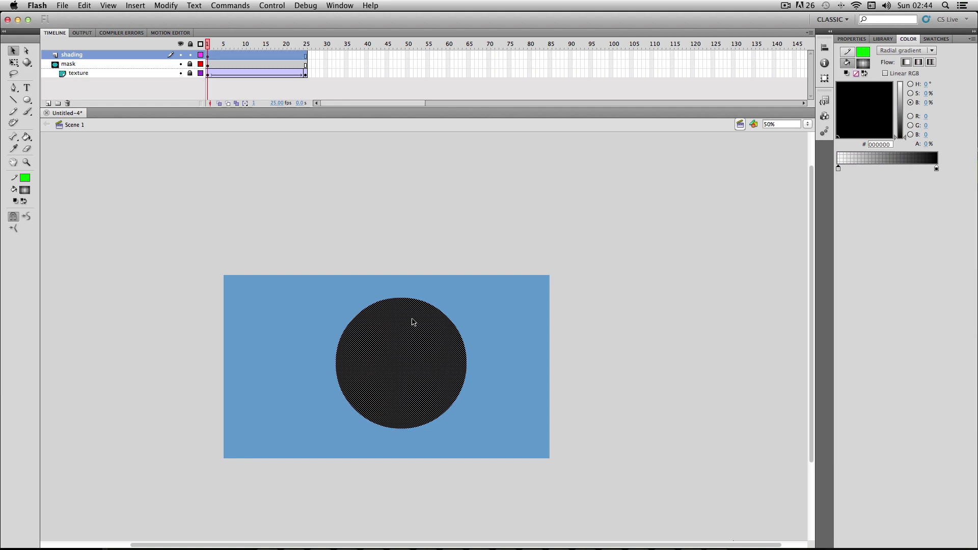
{"action": "left_click", "coordinate": [936, 169]}
{"action": "left_click", "coordinate": [927, 145]}
{"action": "type", "text": "40"}
{"action": "key", "text": "Return"}
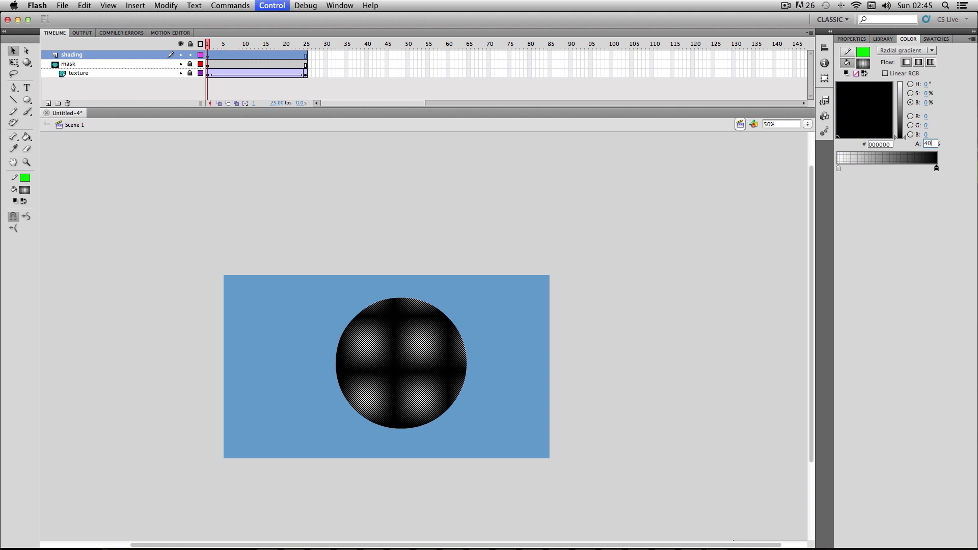
{"action": "left_click", "coordinate": [515, 344]}
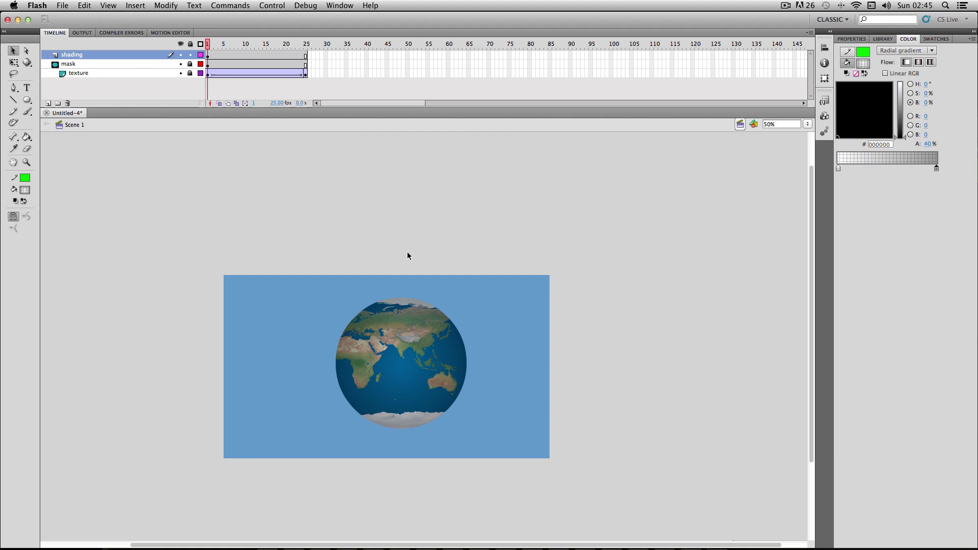
Step: Insert a Normal-type layer below texture and name it 'space'
{"action": "right_click", "coordinate": [93, 73]}
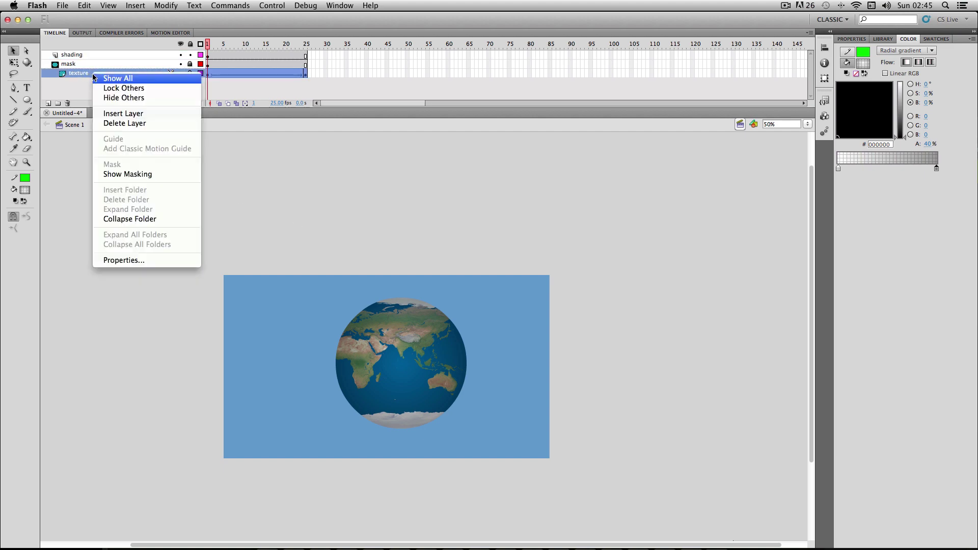
{"action": "left_click", "coordinate": [113, 114]}
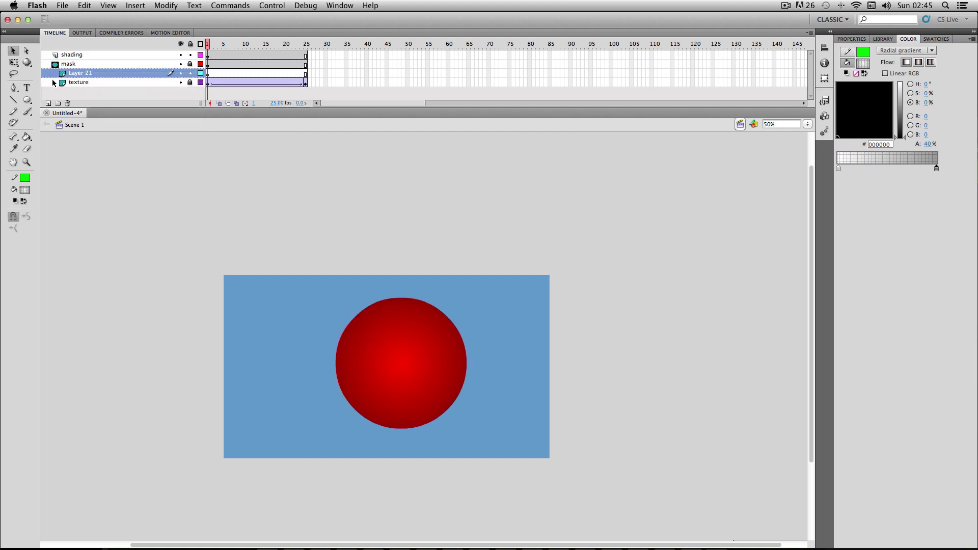
{"action": "left_click_drag", "start_coordinate": [90, 77], "coordinate": [91, 98]}
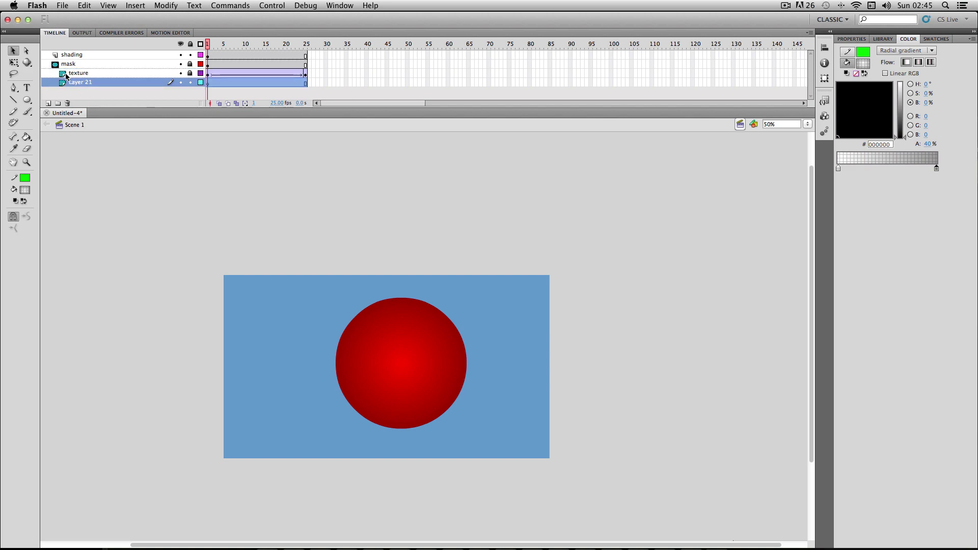
{"action": "double_click", "coordinate": [63, 83]}
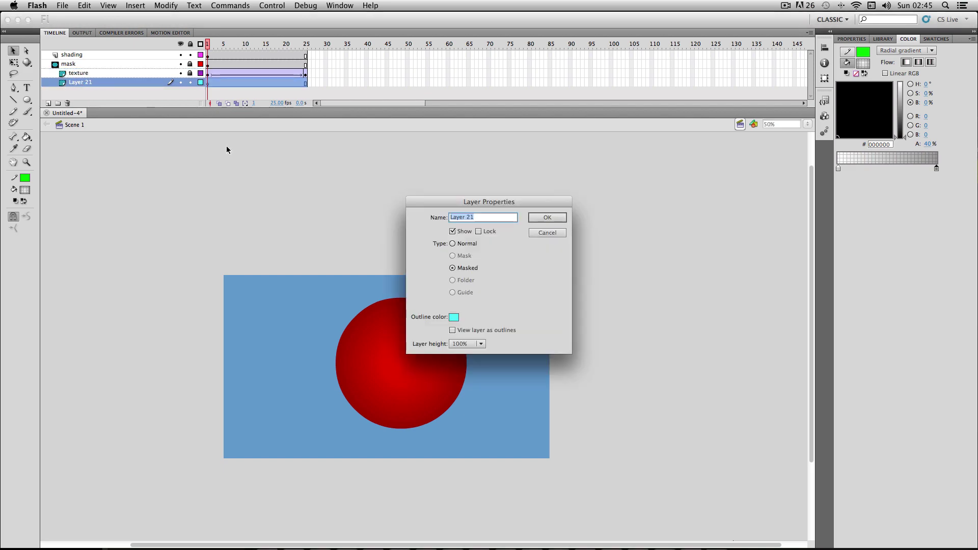
{"action": "left_click", "coordinate": [453, 244]}
{"action": "left_click", "coordinate": [547, 219]}
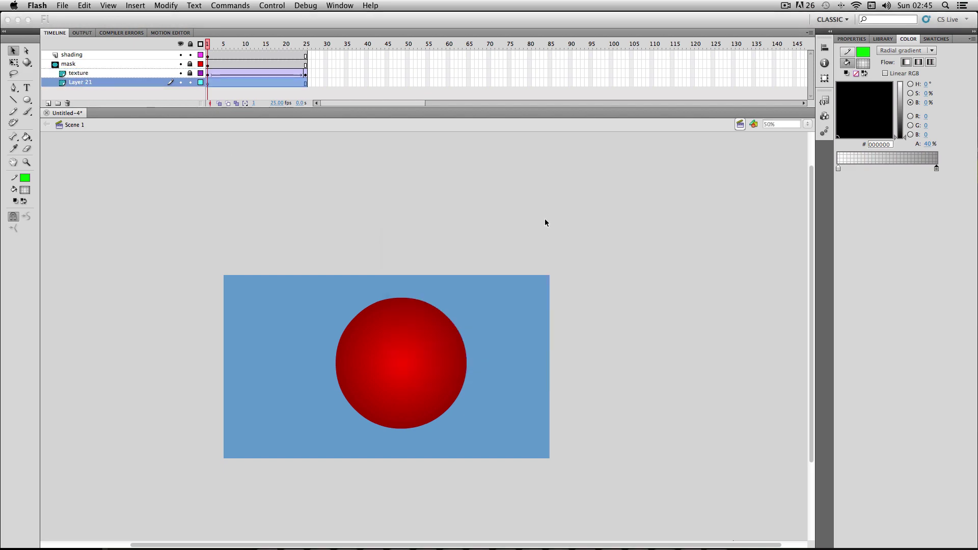
{"action": "double_click", "coordinate": [80, 85]}
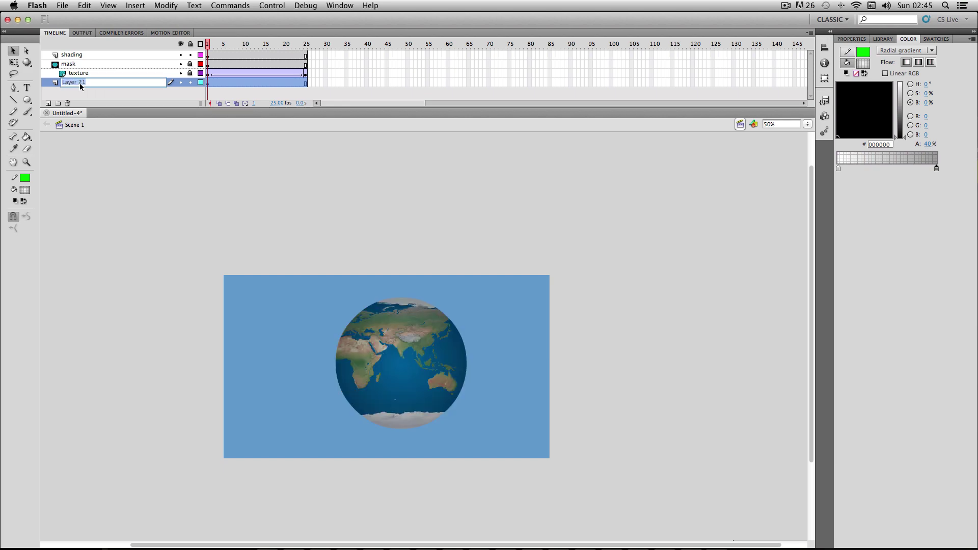
{"action": "type", "text": "space"}
{"action": "key", "text": "Return"}
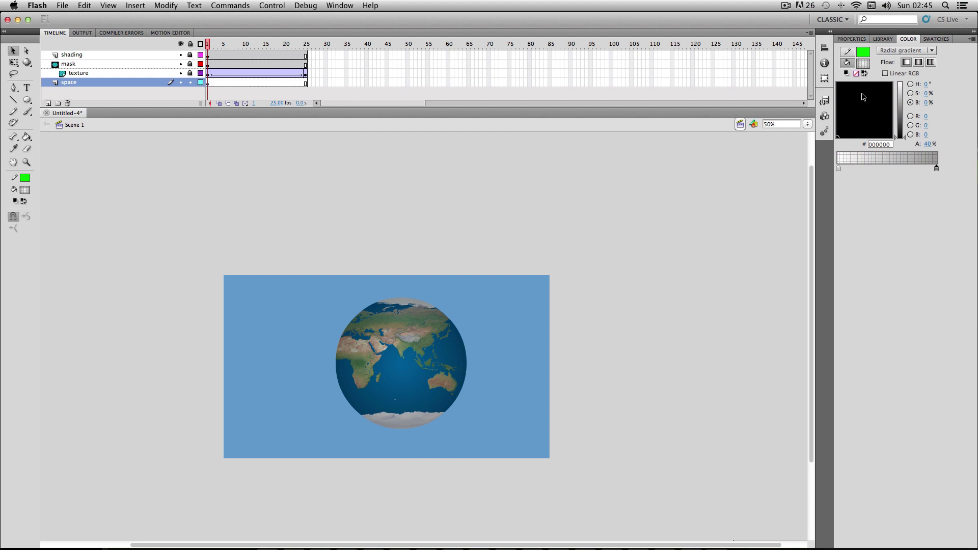
Step: Place the outerspace starfield image from the Library to cover the stage
{"action": "left_click", "coordinate": [882, 40]}
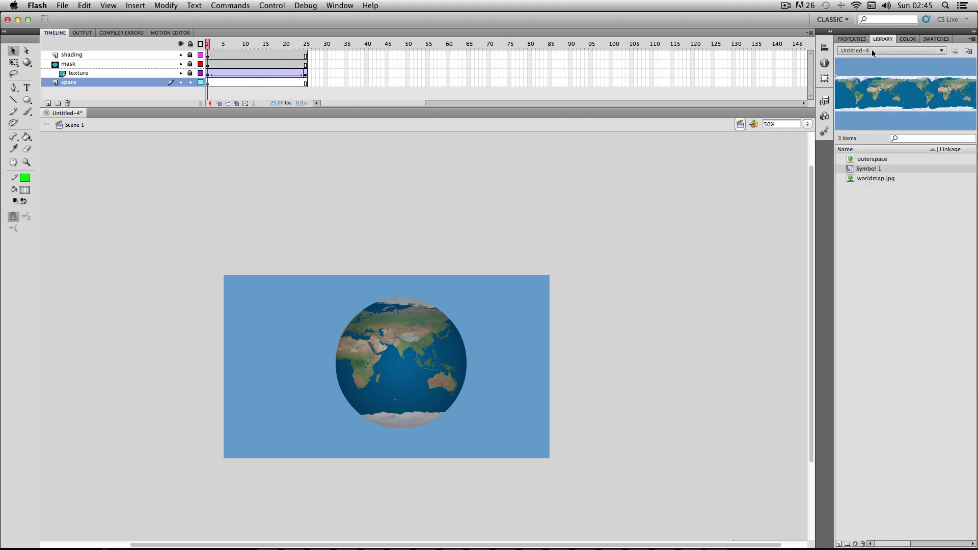
{"action": "left_click", "coordinate": [864, 160]}
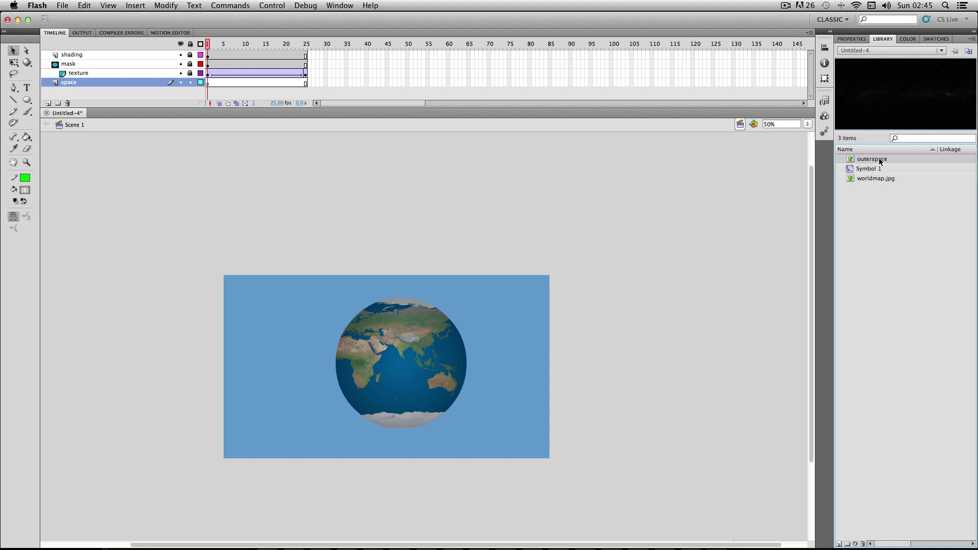
{"action": "left_click_drag", "start_coordinate": [501, 198], "coordinate": [502, 204]}
{"action": "left_click_drag", "start_coordinate": [596, 199], "coordinate": [501, 365]}
Step: Test the movie with File > Publish Preview > Flash
{"action": "left_click", "coordinate": [63, 5]}
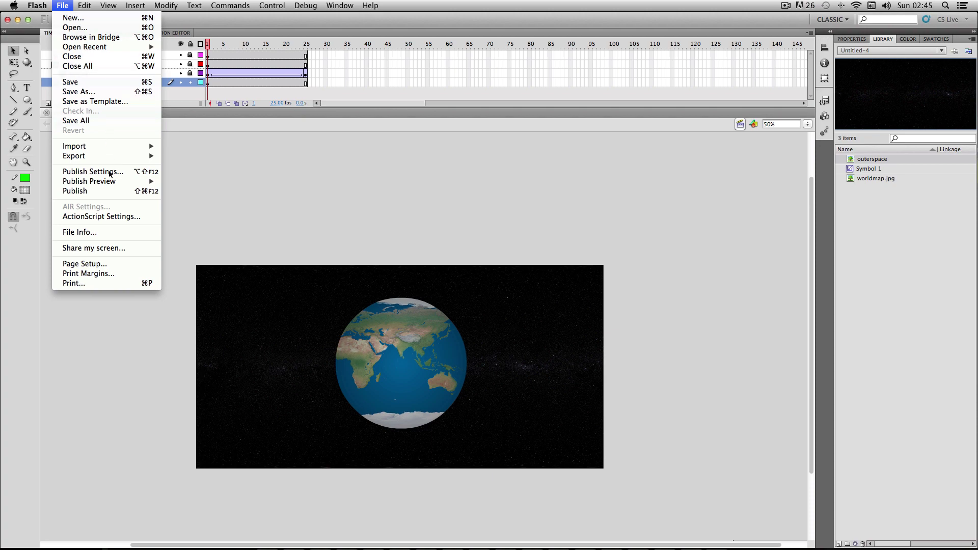
{"action": "mouse_move", "coordinate": [102, 182]}
{"action": "left_click", "coordinate": [184, 191]}
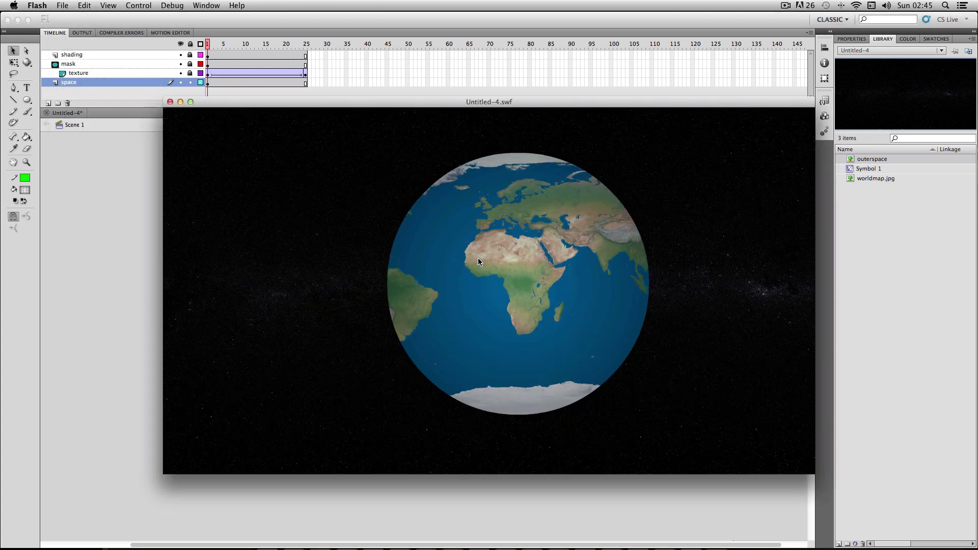